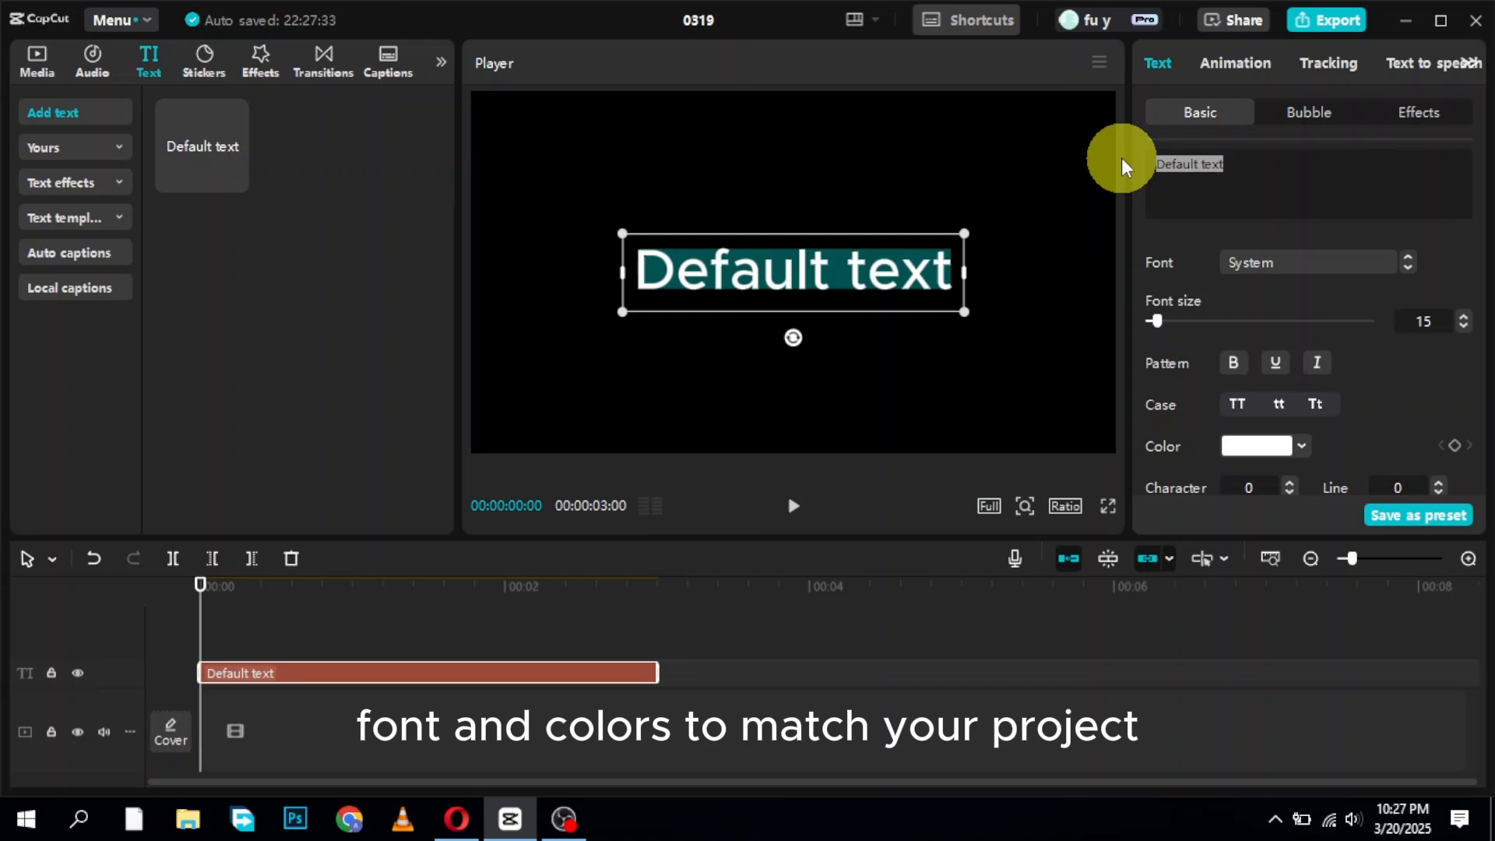
- Change the default text to "EDITING TIP" in uppercase Arial Black and enlarge it slightly in the preview
type("edi")
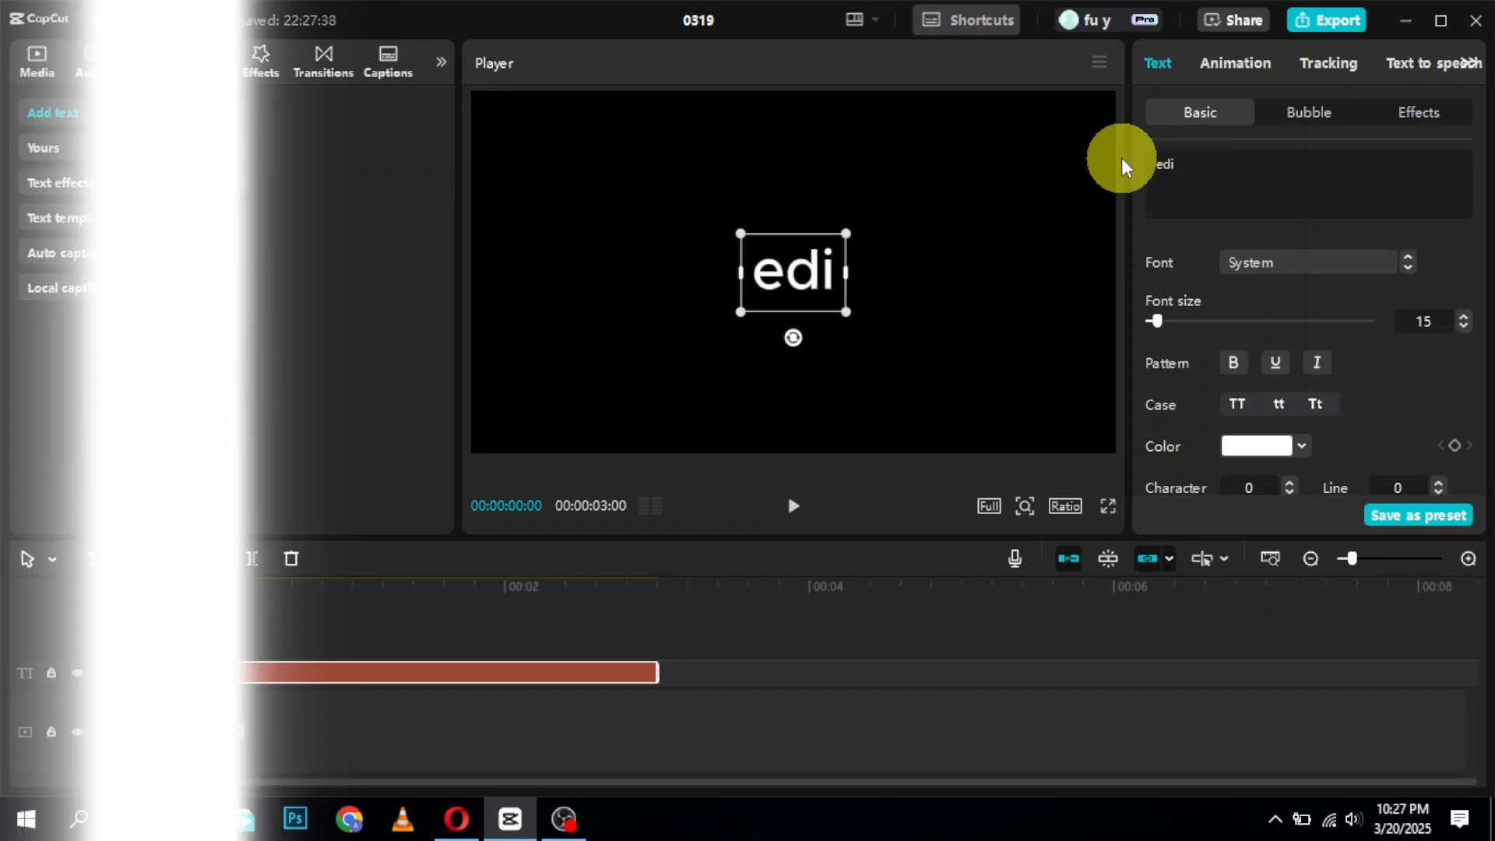
type("ting tip")
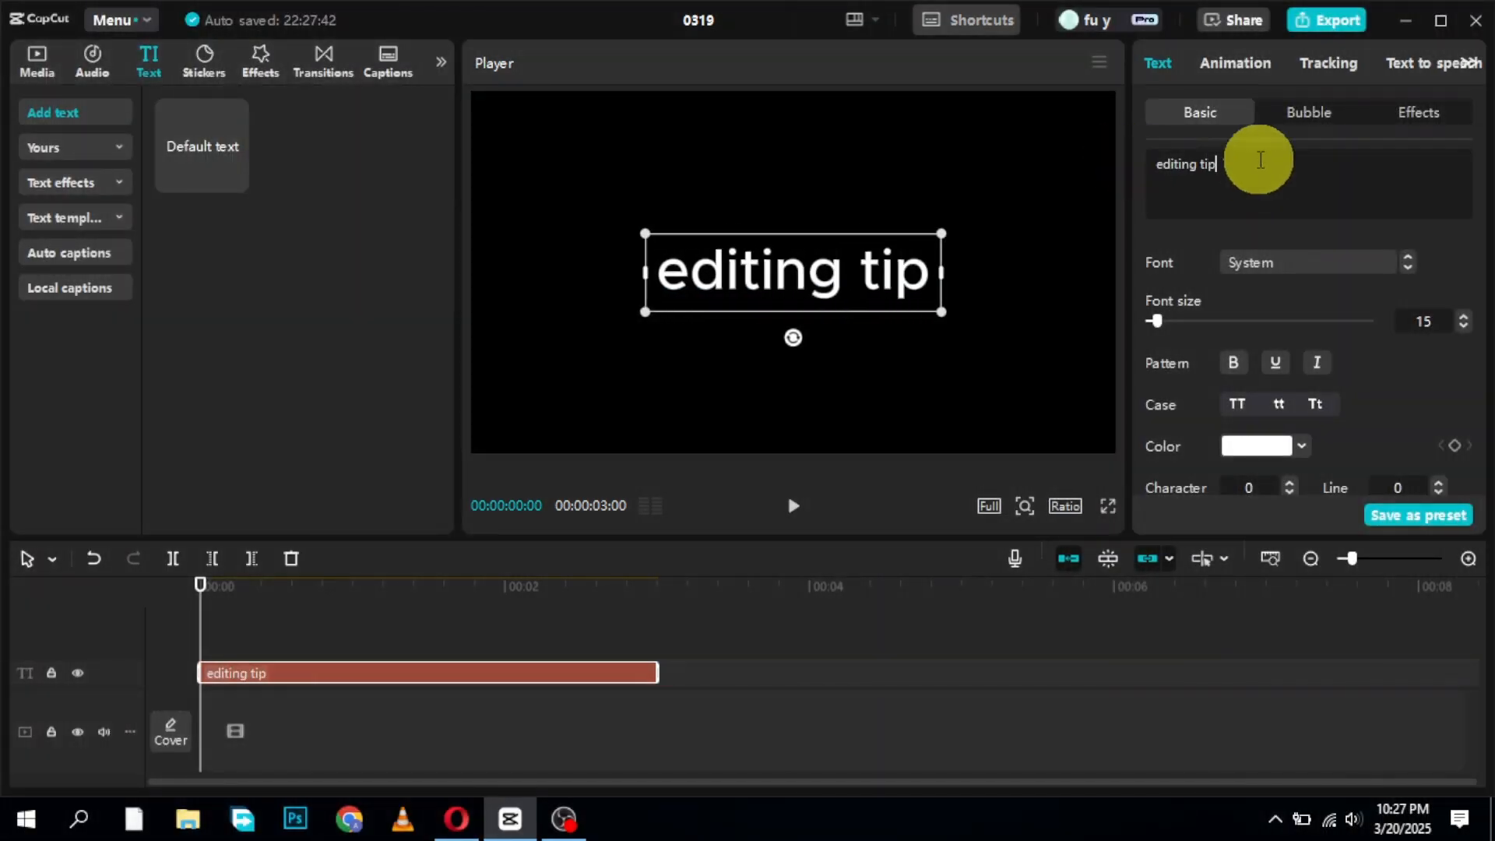
left_click(1262, 268)
left_click(1280, 227)
left_click(1236, 400)
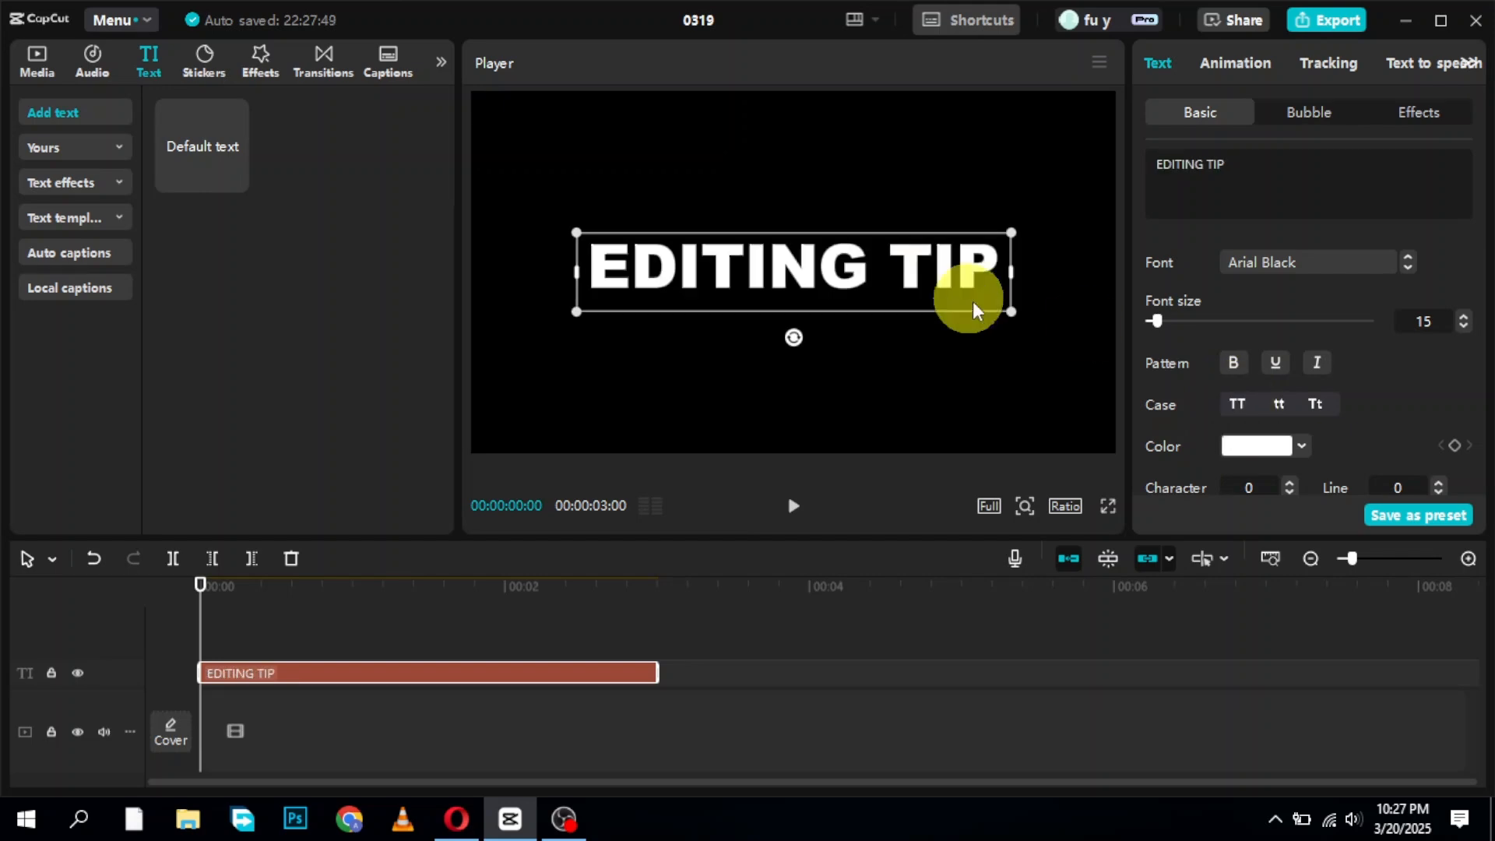
left_click_drag(1010, 311, 1040, 317)
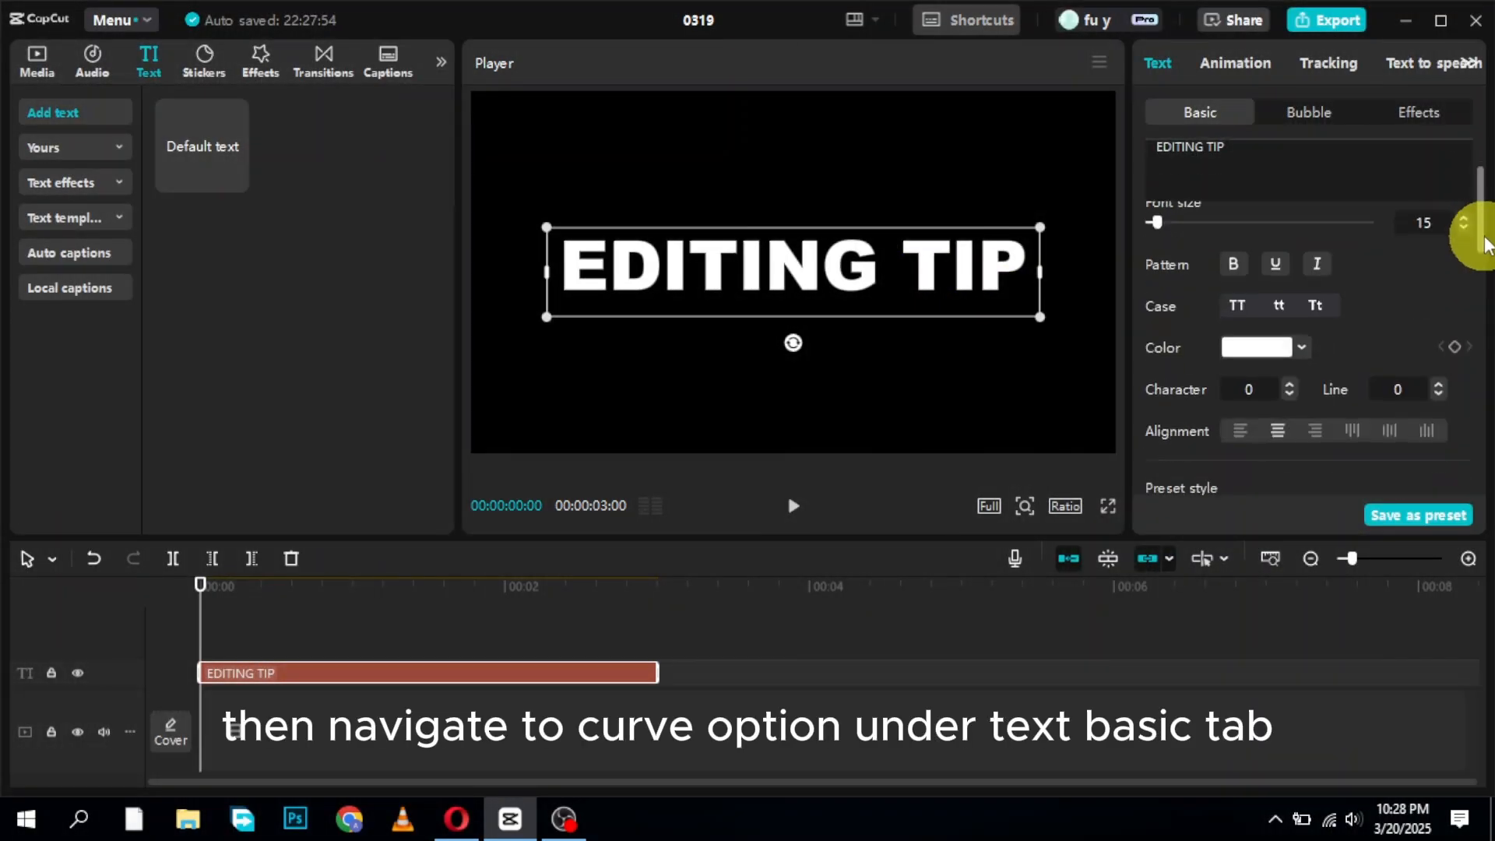
- Enable Curve on the text and keyframe its strength from 360° at the start to 0° about 1.4 seconds in
left_click_drag(1473, 224, 1492, 314)
left_click_drag(1492, 313, 1475, 467)
left_click(1149, 313)
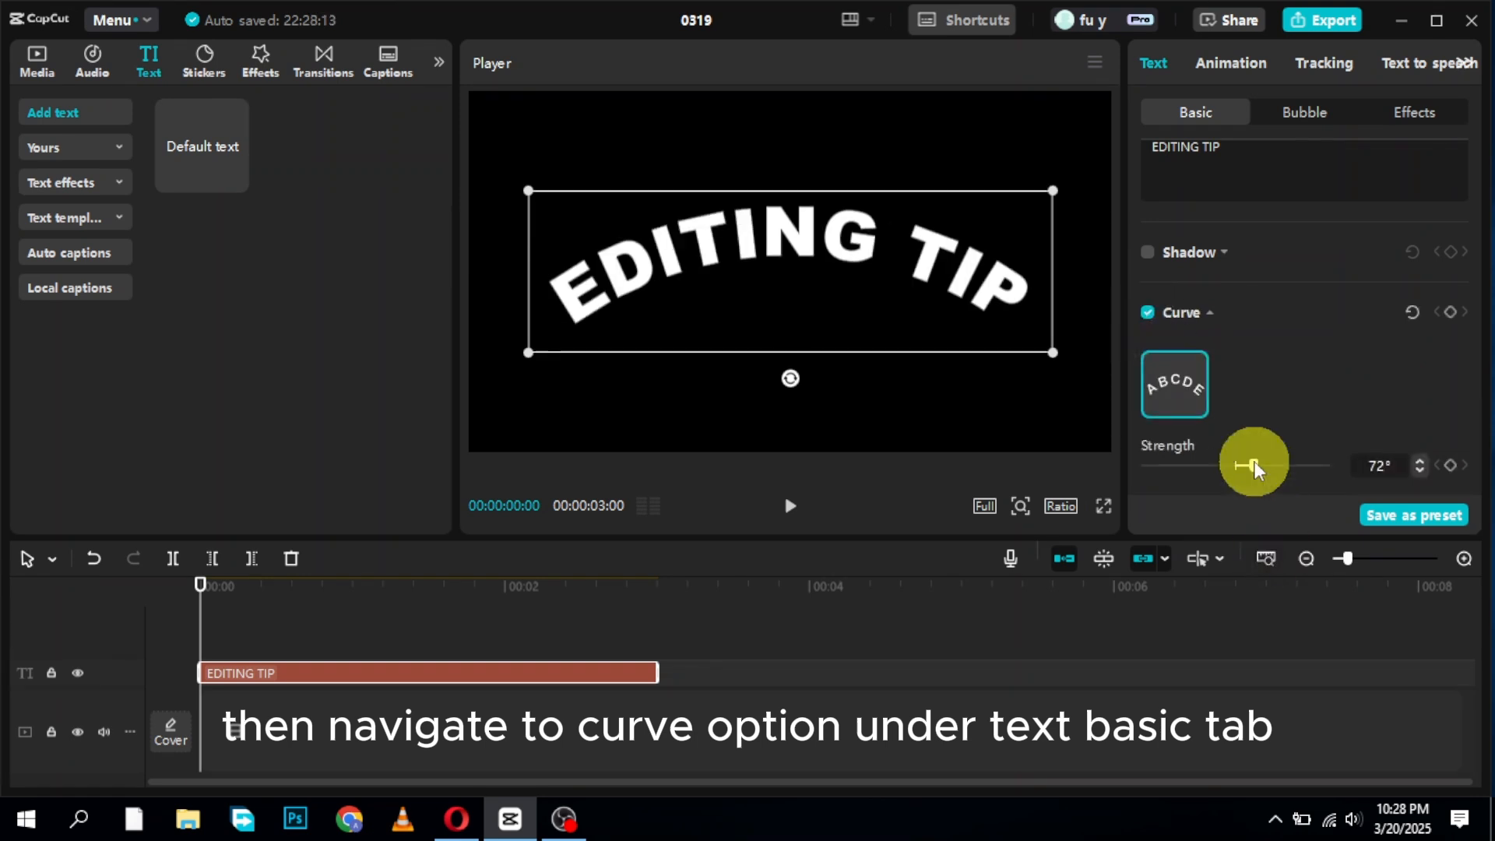
mouse_move(1254, 467)
left_mouse_down()
mouse_move(1327, 466)
mouse_move(1233, 465)
left_mouse_up()
left_click(1448, 466)
left_click(408, 590)
key("space")
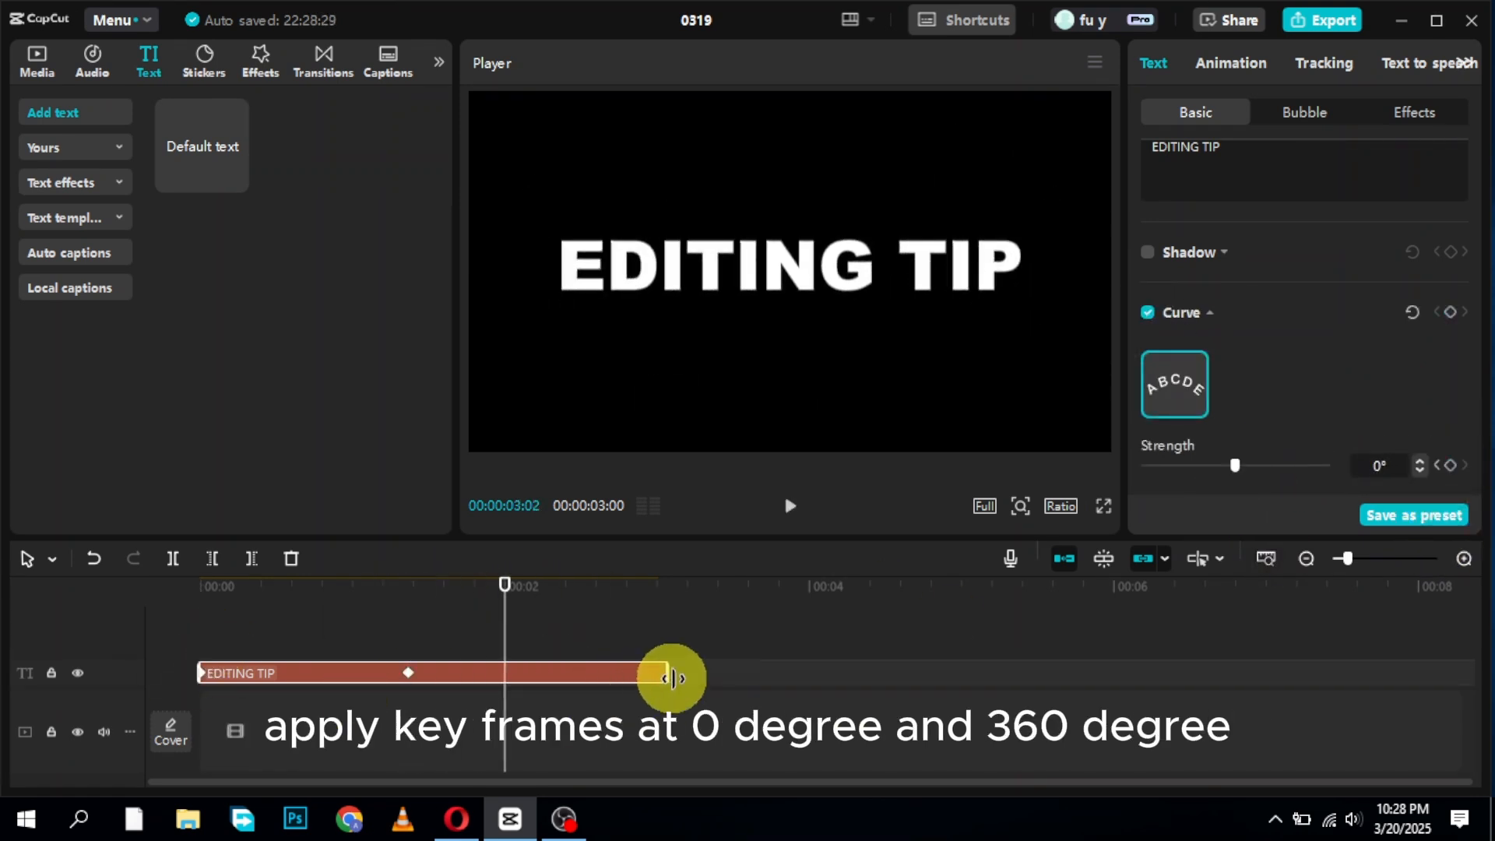
- Extend the text clip to 5 seconds and move its second curve keyframe to 00:00:02:18
left_click_drag(673, 678, 962, 675)
left_click_drag(409, 674, 596, 675)
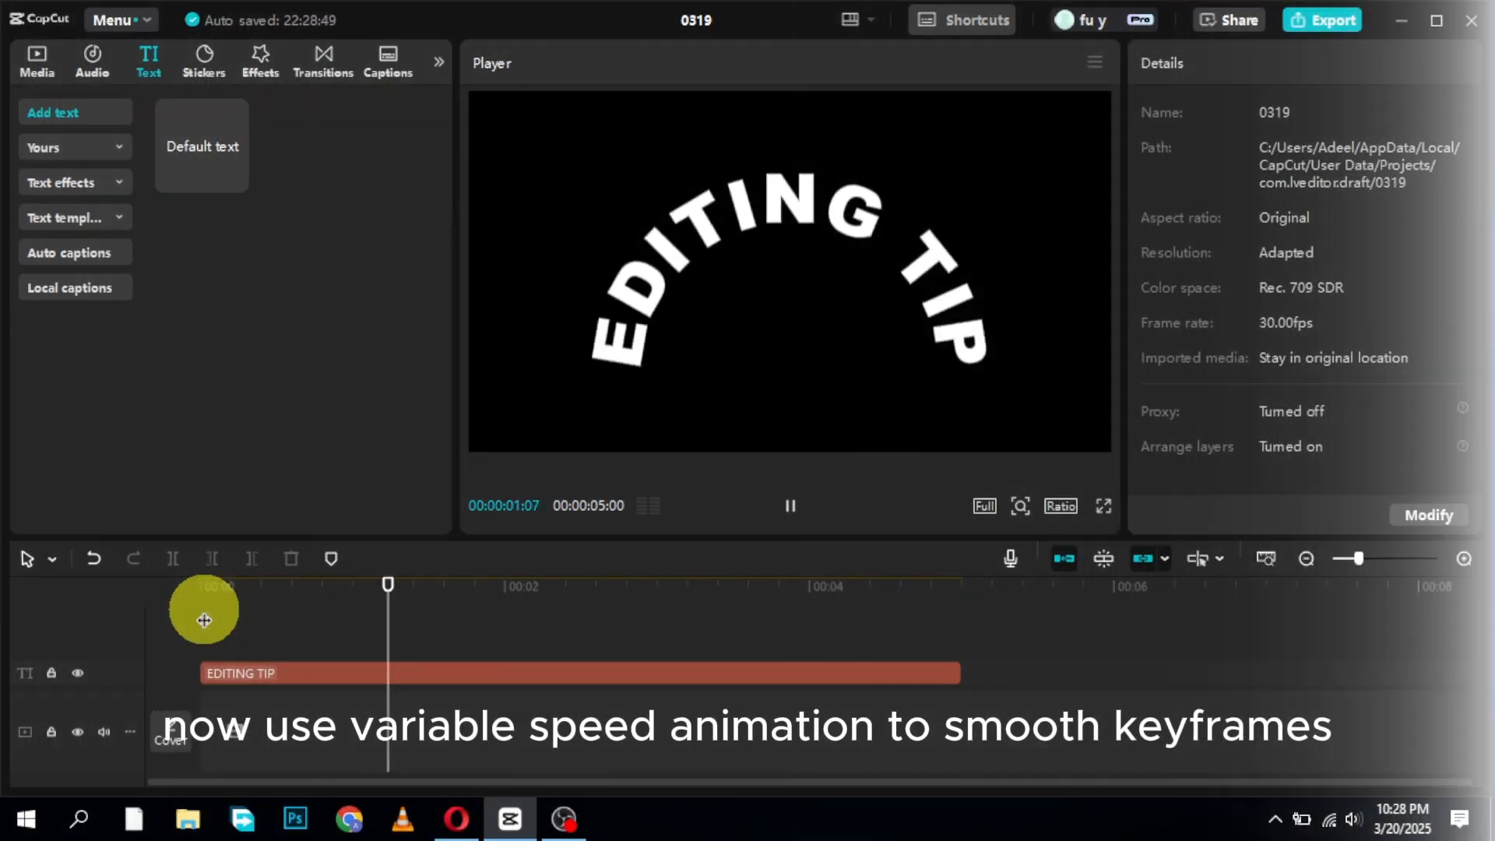
key("space")
- Apply the Cubic Out preset curve to the EDITING TIP clip's curve strength keyframes
left_click(601, 674)
right_click(666, 671)
left_click(778, 748)
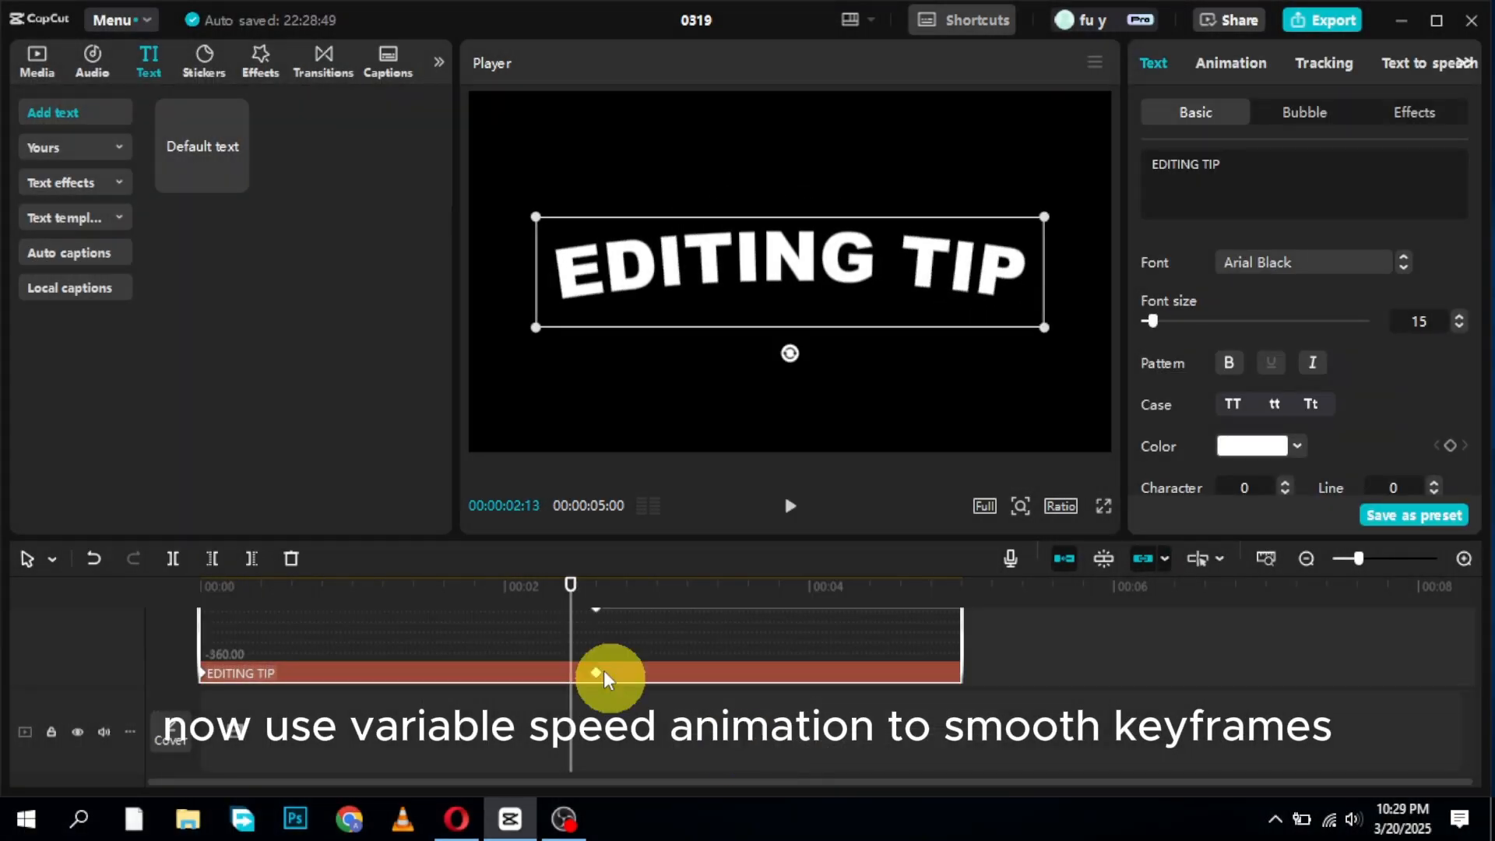
mouse_move(1469, 693)
left_mouse_down()
mouse_move(1463, 669)
mouse_move(1466, 685)
left_mouse_up()
left_click(597, 665)
left_click(828, 656)
left_click(963, 619)
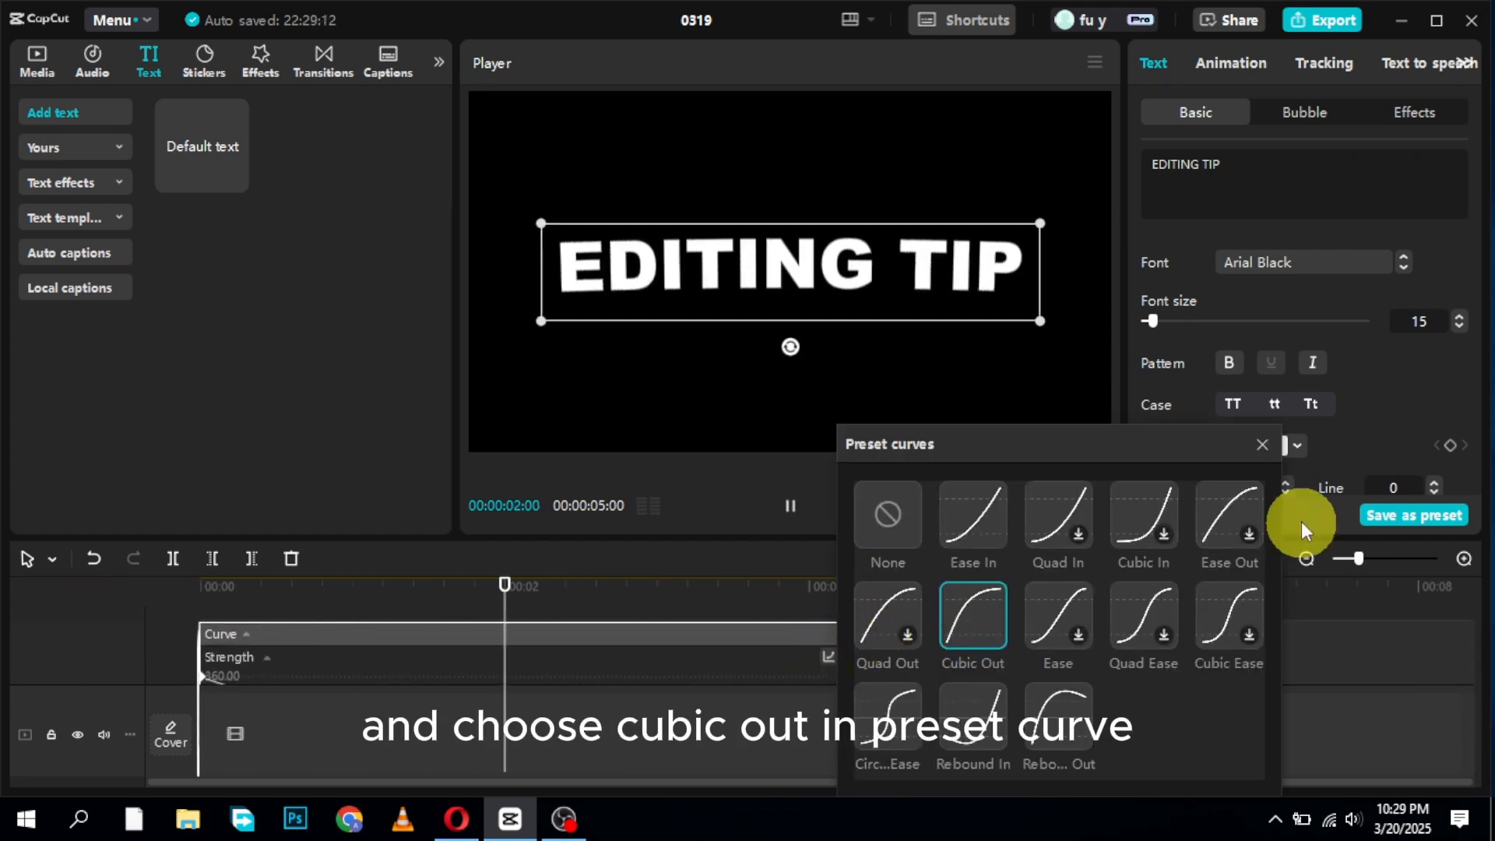
left_click(1262, 445)
left_click_drag(1468, 634, 1462, 667)
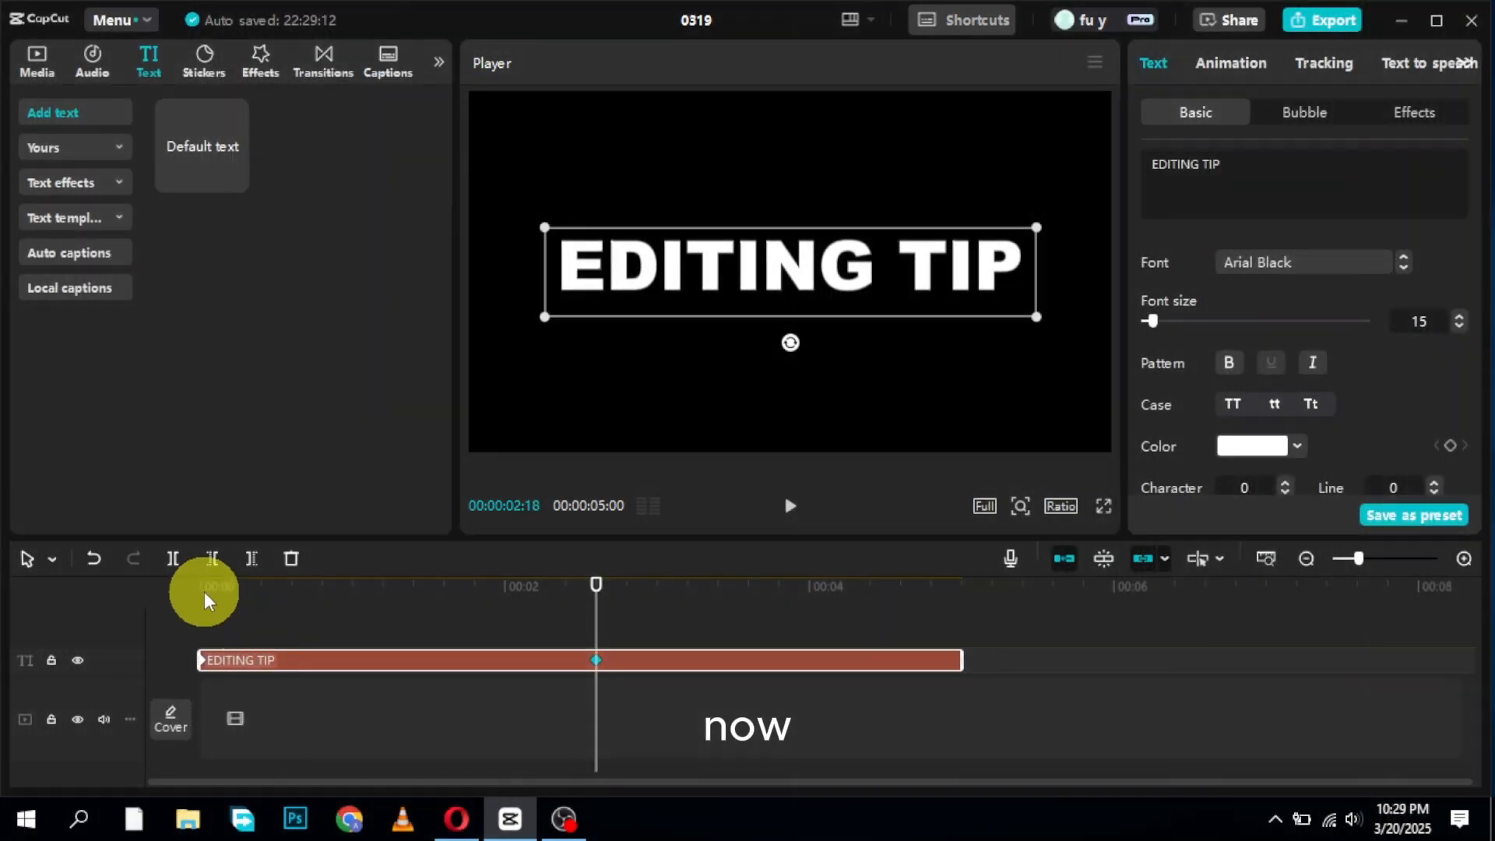
- Add a second default text clip at the start of the timeline and extend it to 5 seconds
left_click(196, 590)
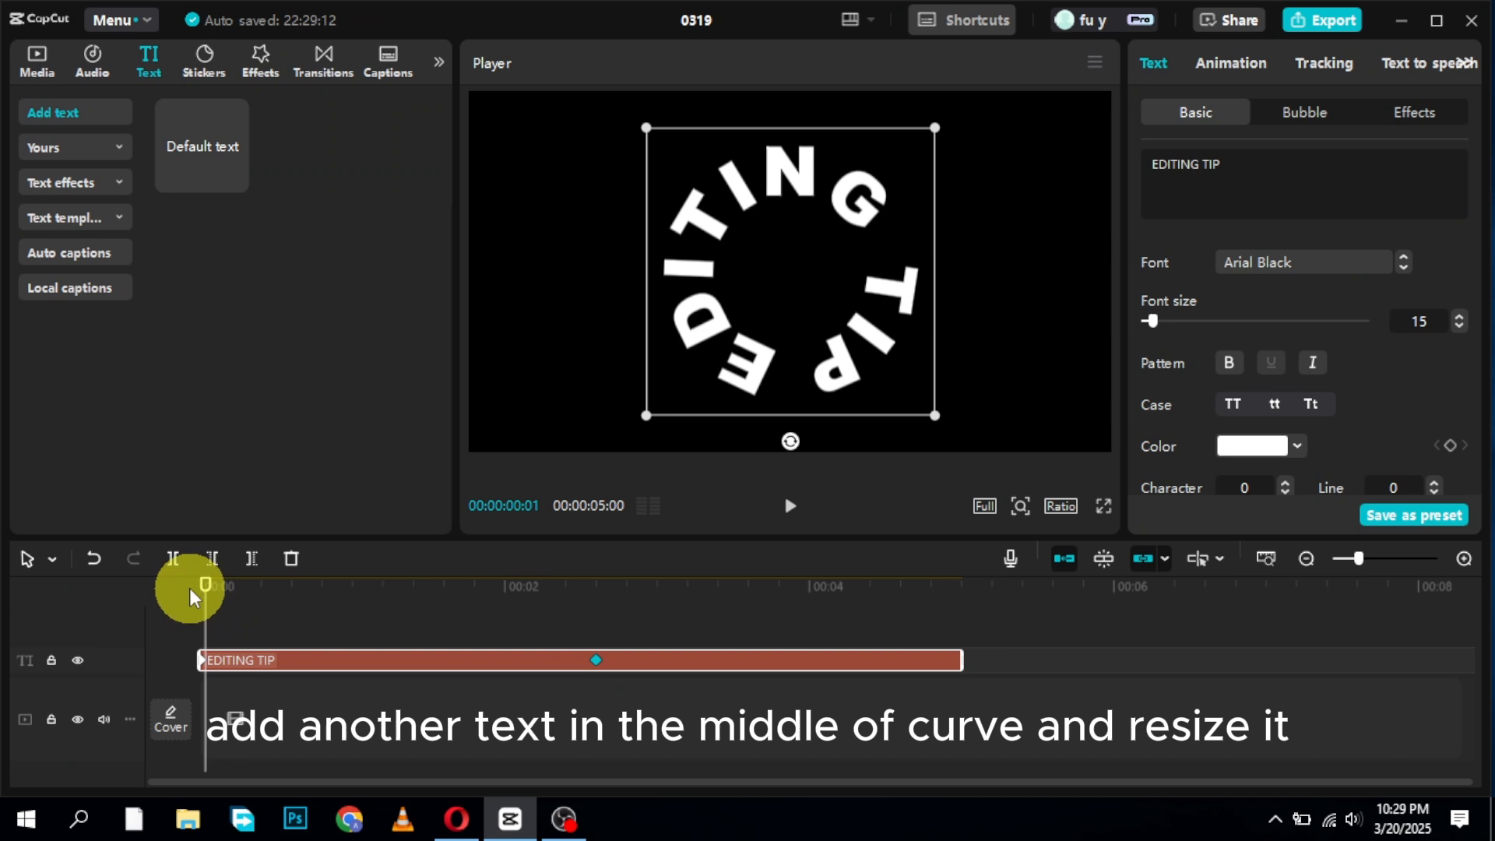
left_click(249, 197)
left_click_drag(656, 657, 958, 695)
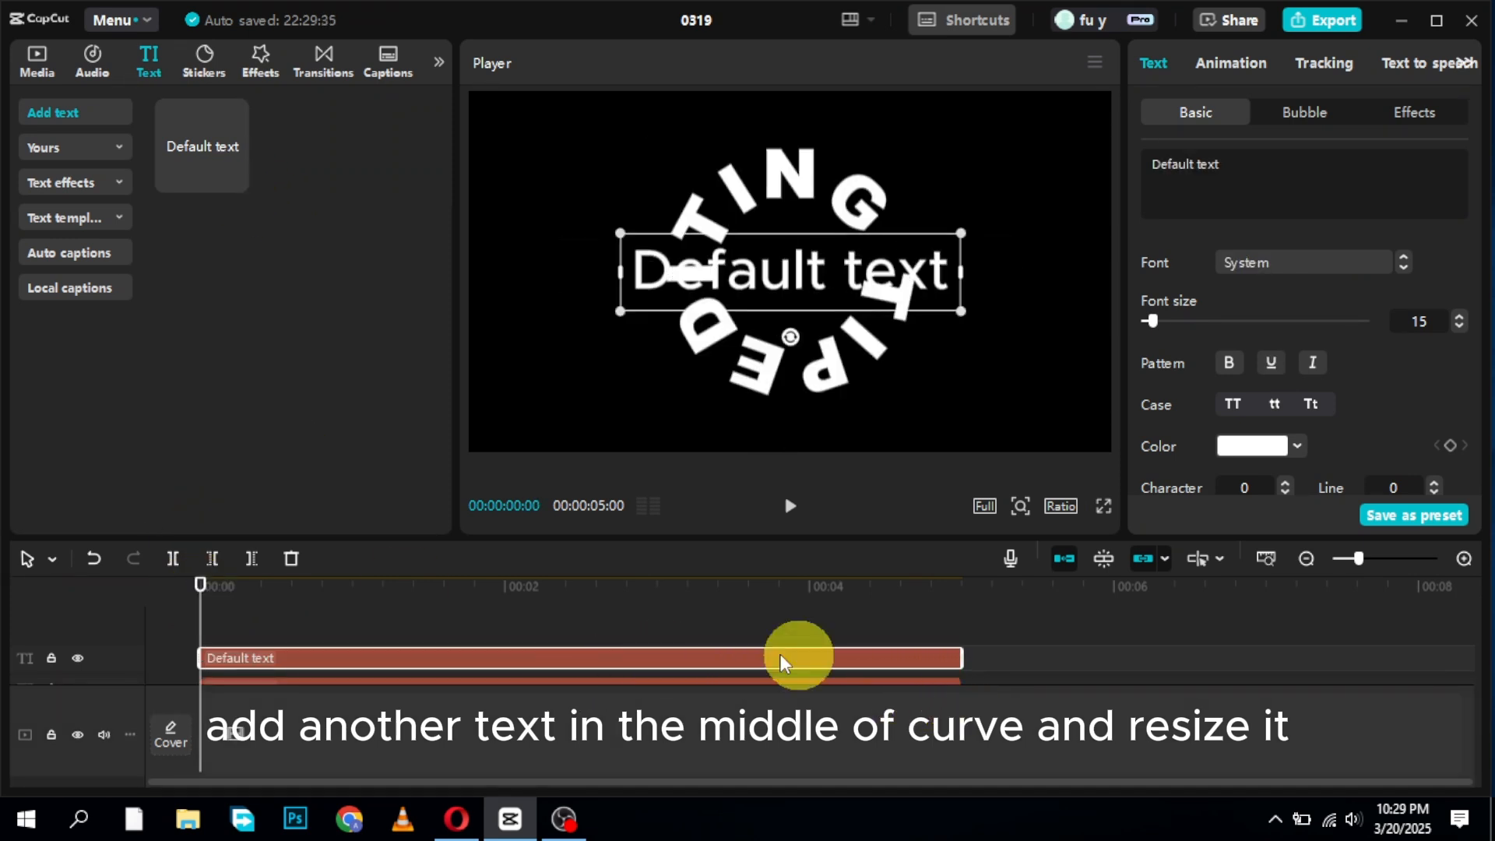
- Replace the second text with the letter "S" in Arial Black uppercase
left_click_drag(1223, 164, 1129, 158)
type("s")
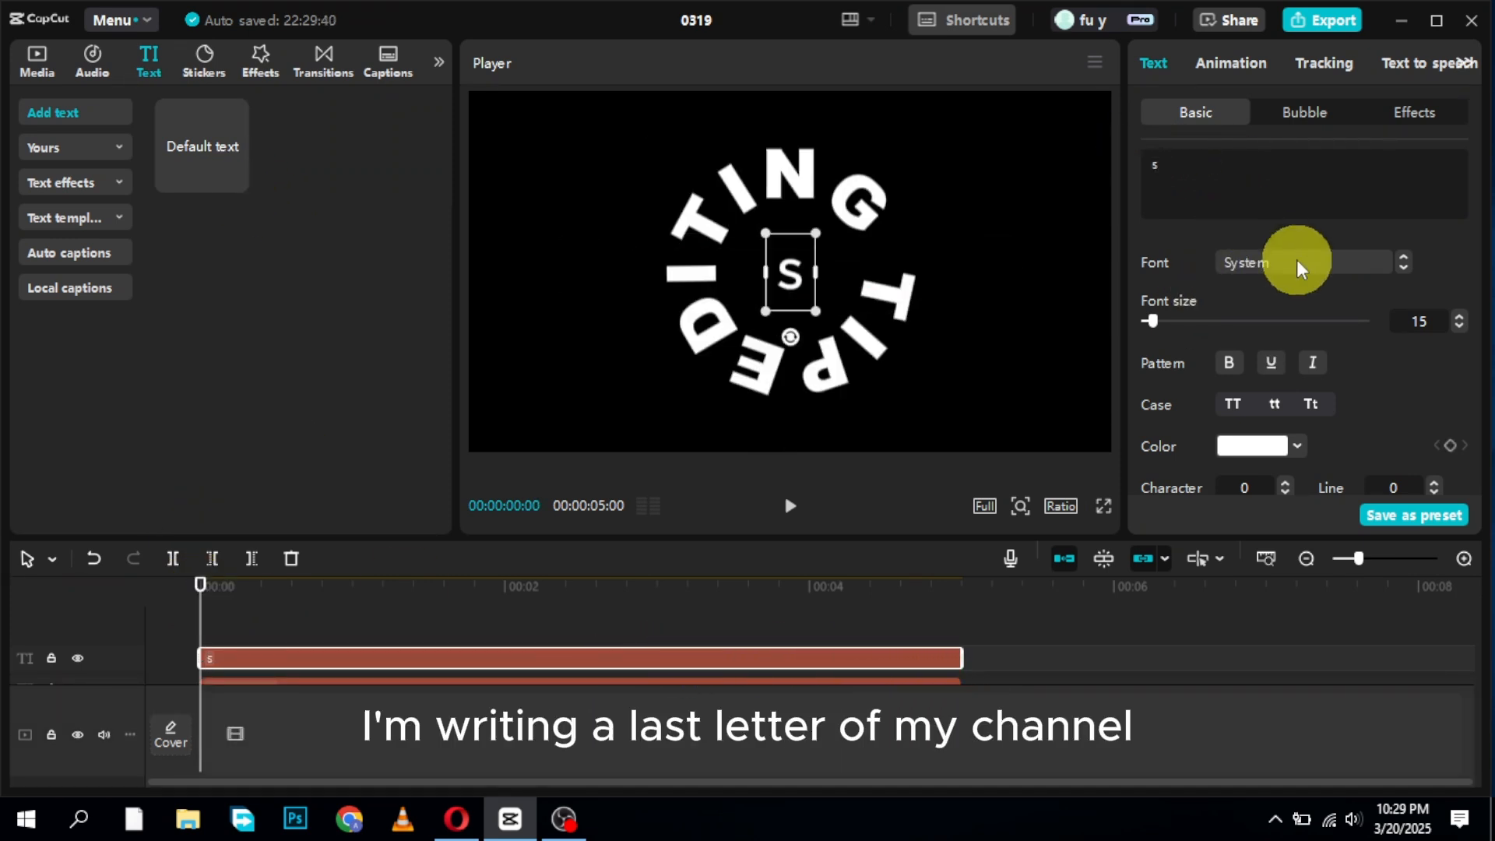
left_click(1296, 261)
left_click(1263, 317)
left_click(1227, 403)
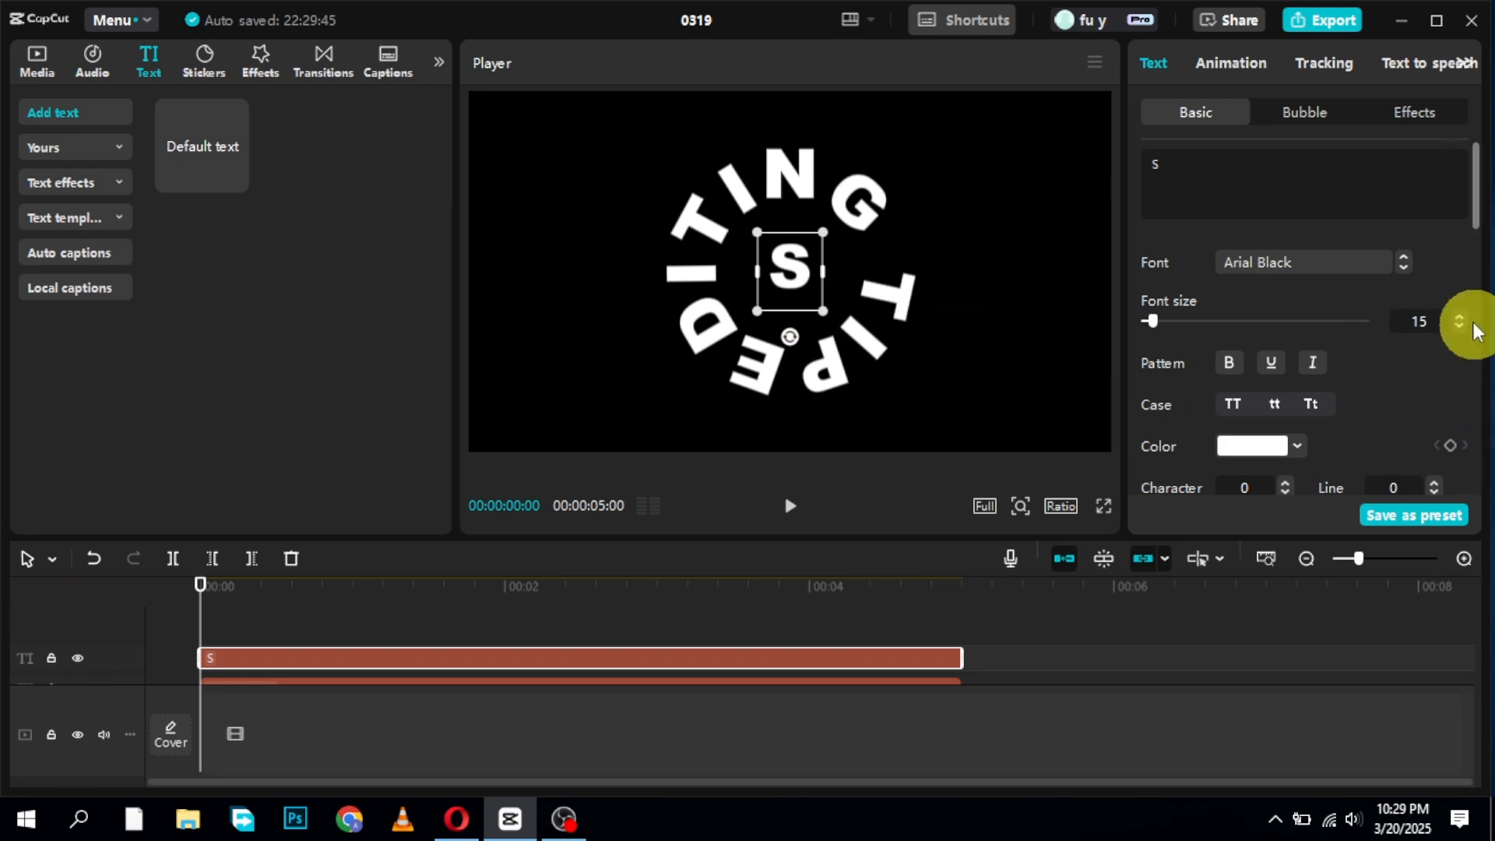
- Keyframe the S's scale from 100% at the start to 296% at 00:00:01:27
scroll(1473, 328, "down", 5)
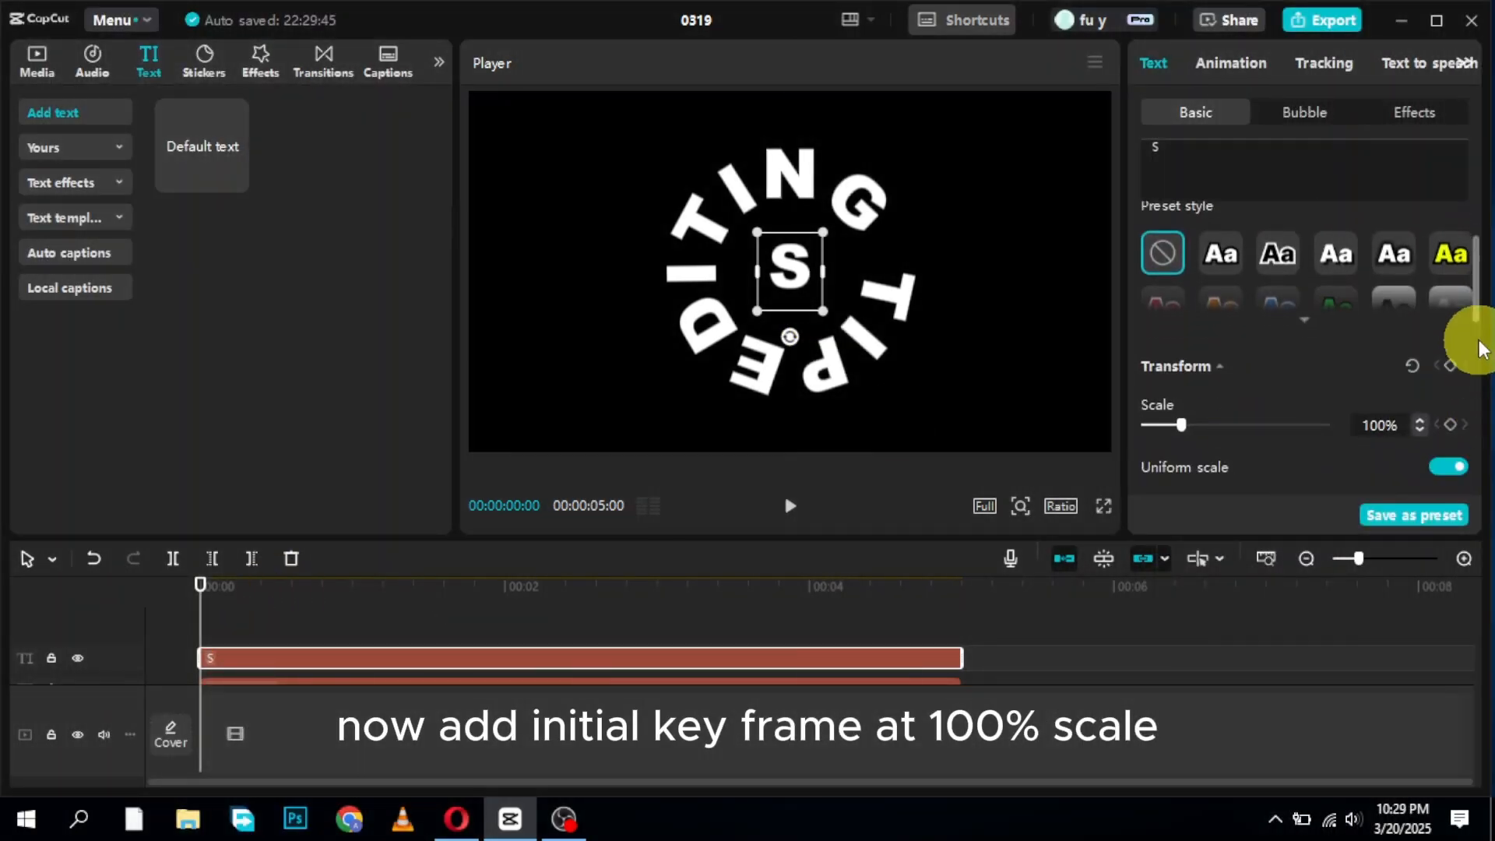
left_click(425, 602)
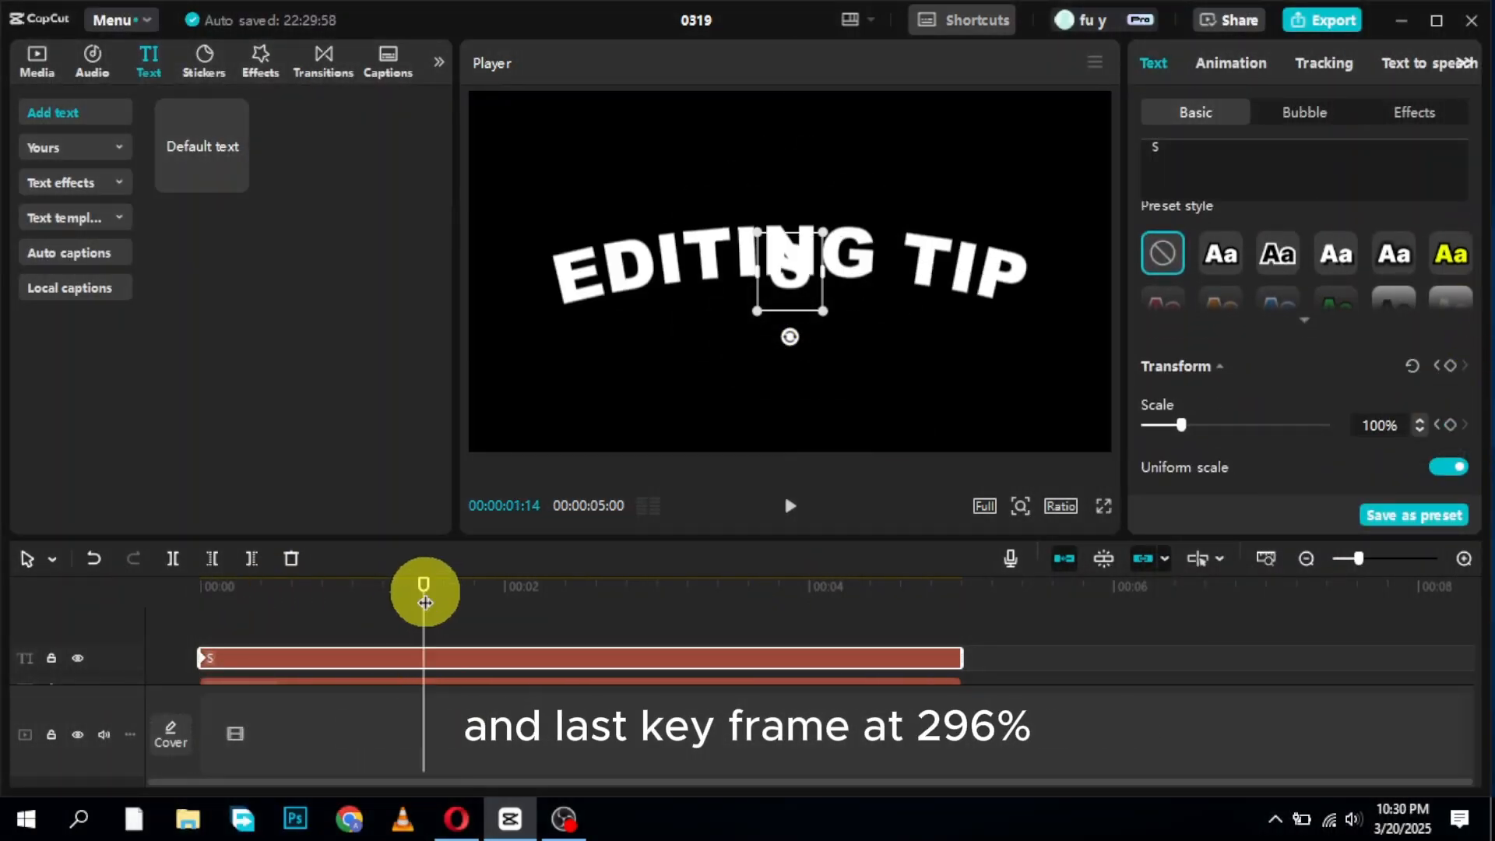
left_click_drag(503, 603, 490, 600)
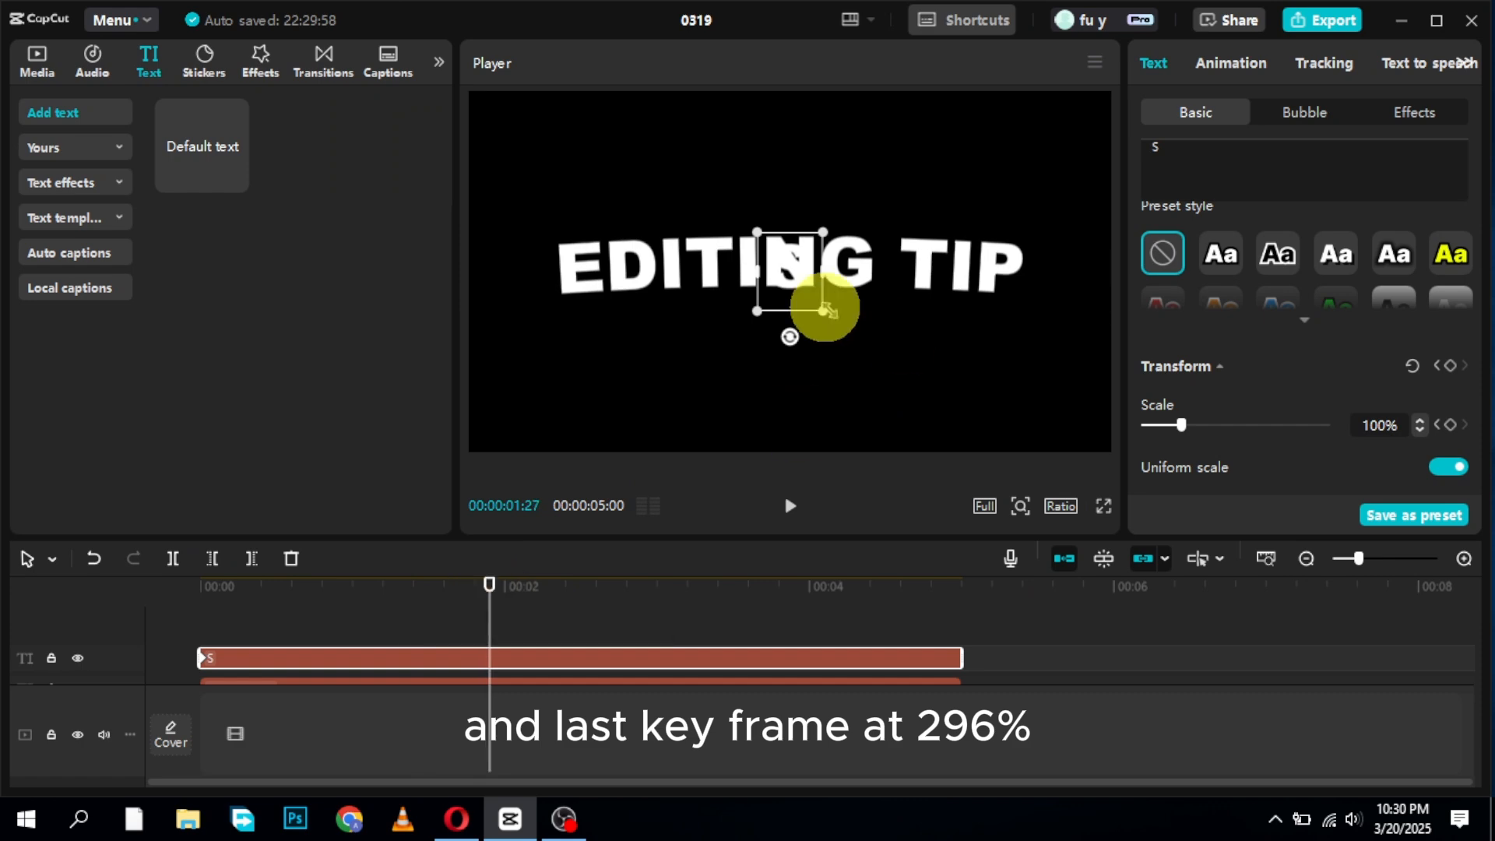
left_click_drag(825, 309, 975, 385)
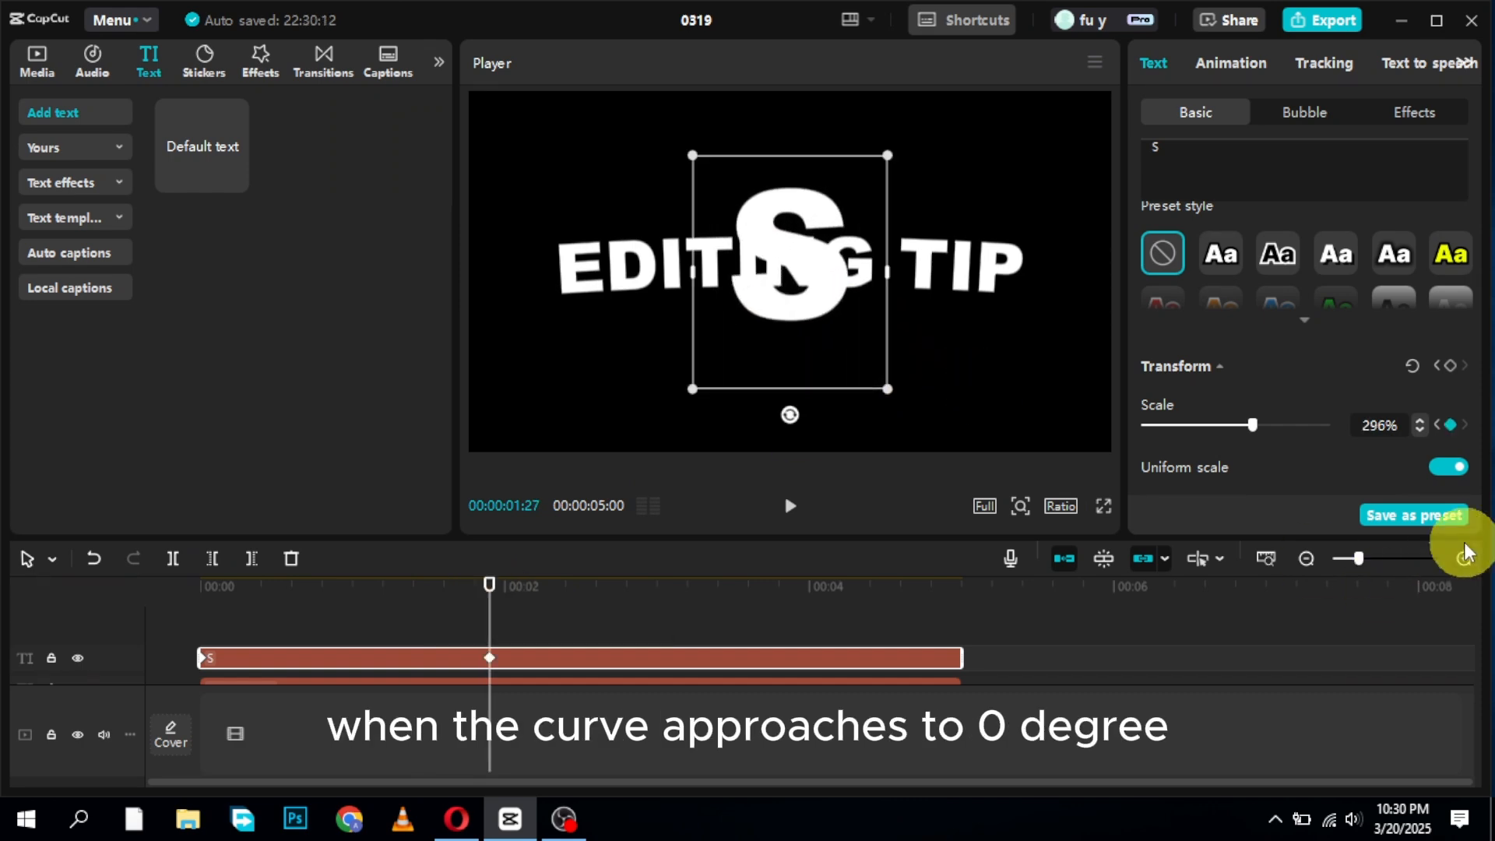
- Add an initial plane rotation keyframe of 0° to the S at 00:00:02:10
scroll(1479, 324, "down", 5)
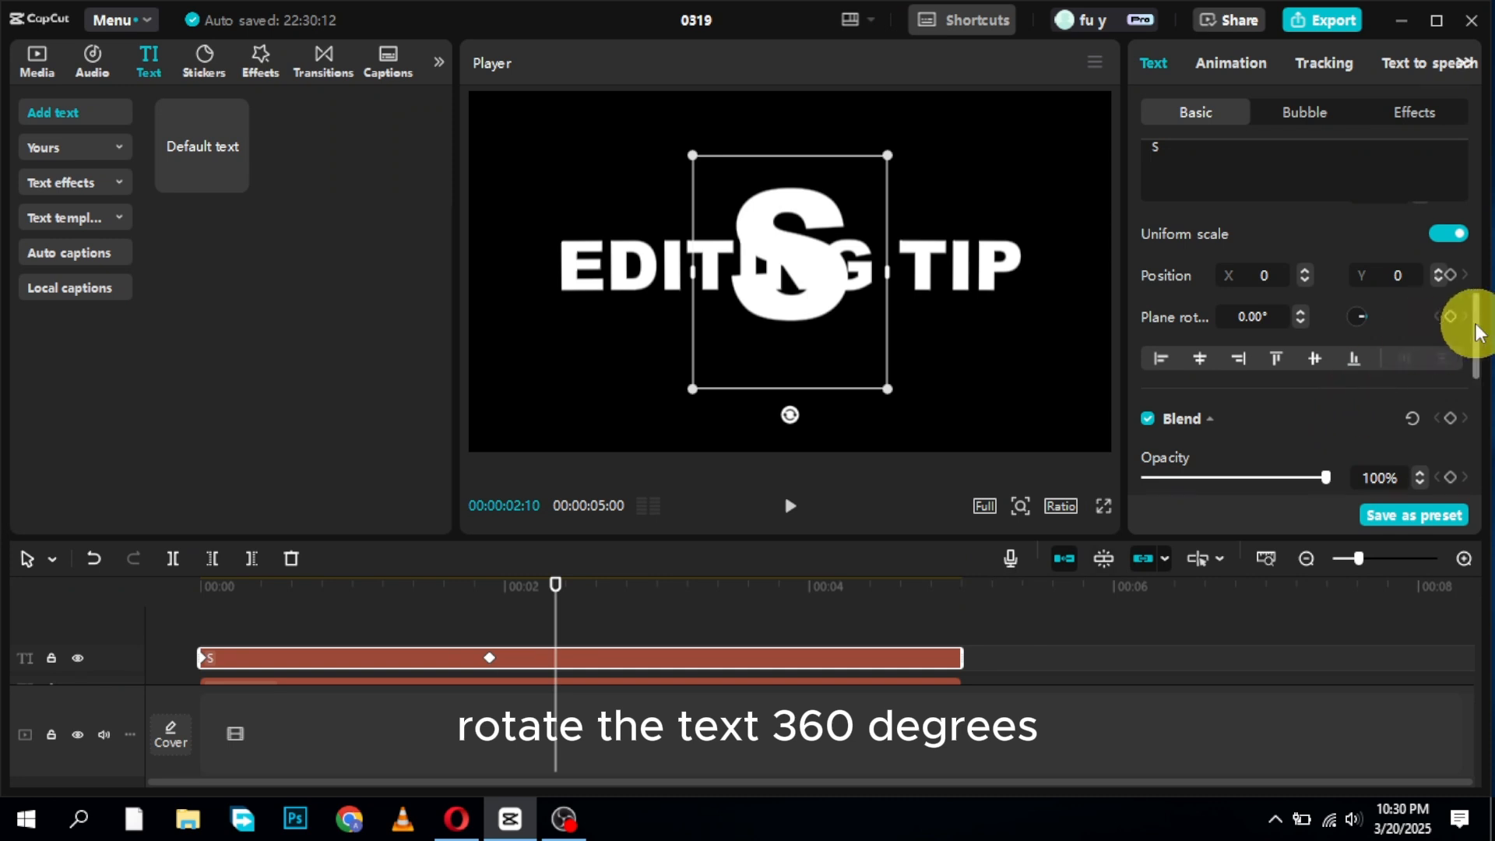
left_click_drag(1473, 333, 1471, 295)
key("Right")
key("Right")
key("Right")
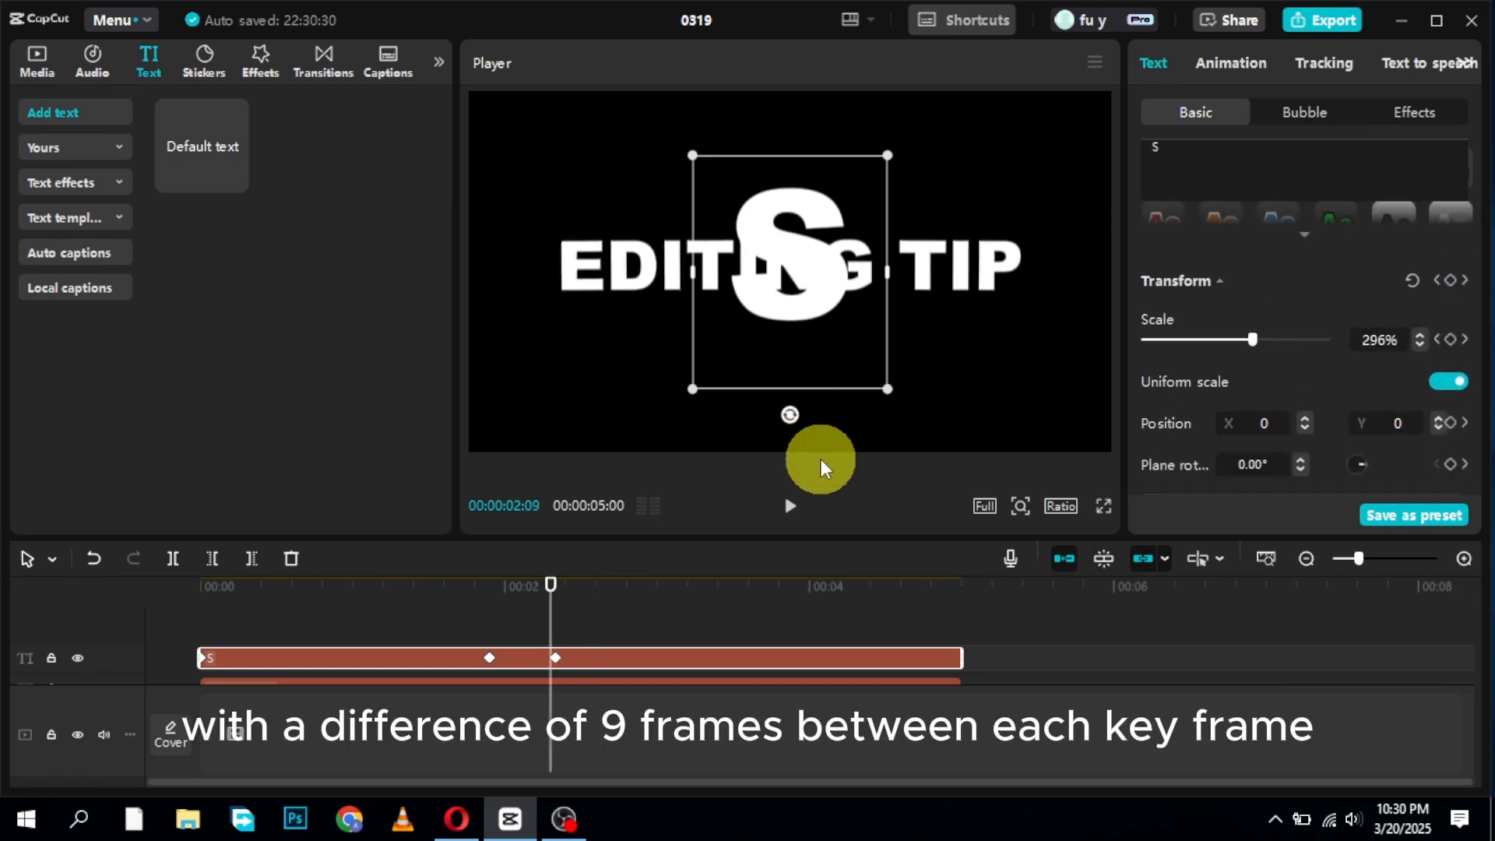
- Rotate the S a full 360° using four more keyframes spaced nine frames apart, turning it 90° at each
key("Right")
key("Right")
key("Right")
key("Right")
key("Right")
key("Right")
key("Right")
key("Right")
key("Right")
key("Right")
mouse_move(789, 414)
left_mouse_down()
mouse_move(666, 380)
mouse_move(610, 285)
mouse_move(690, 191)
mouse_move(796, 165)
mouse_move(783, 158)
mouse_move(807, 132)
mouse_move(892, 221)
mouse_move(901, 273)
mouse_move(931, 280)
mouse_move(853, 385)
mouse_move(791, 389)
left_mouse_up()
key("Right")
key("Right")
key("Right")
key("Right")
key("Right")
key("Right")
key("Right")
key("Right")
key("Right")
key("Right")
key("Right")
key("Right")
key("Right")
key("Right")
key("Right")
key("Right")
key("Right")
key("Right")
key("Right")
key("Right")
key("Right")
key("Right")
key("Right")
key("Right")
key("Right")
key("Right")
key("Right")
key("Right")
key("Right")
key("Right")
key("Right")
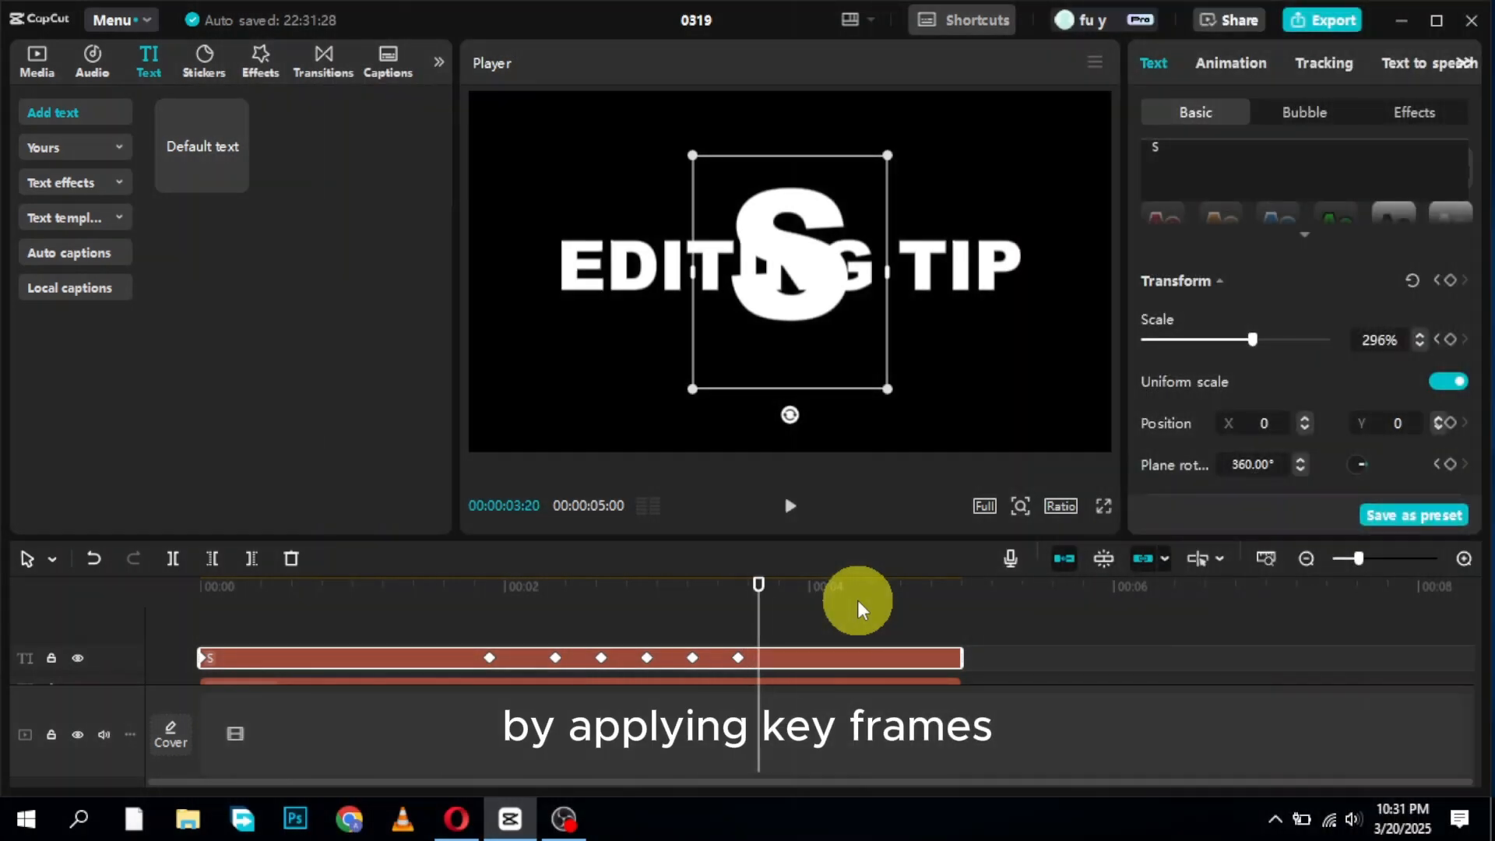
- At 00:00:05:00, place the S right after "TIP" at position X 1550 and reduce its scale to 115%
key("Right")
key("Right")
key("Right")
key("Right")
key("Right")
key("Right")
key("Right")
key("Right")
key("Right")
key("Right")
key("Right")
key("Right")
key("Right")
key("Right")
key("Right")
key("Right")
key("Right")
key("Right")
key("Right")
key("Right")
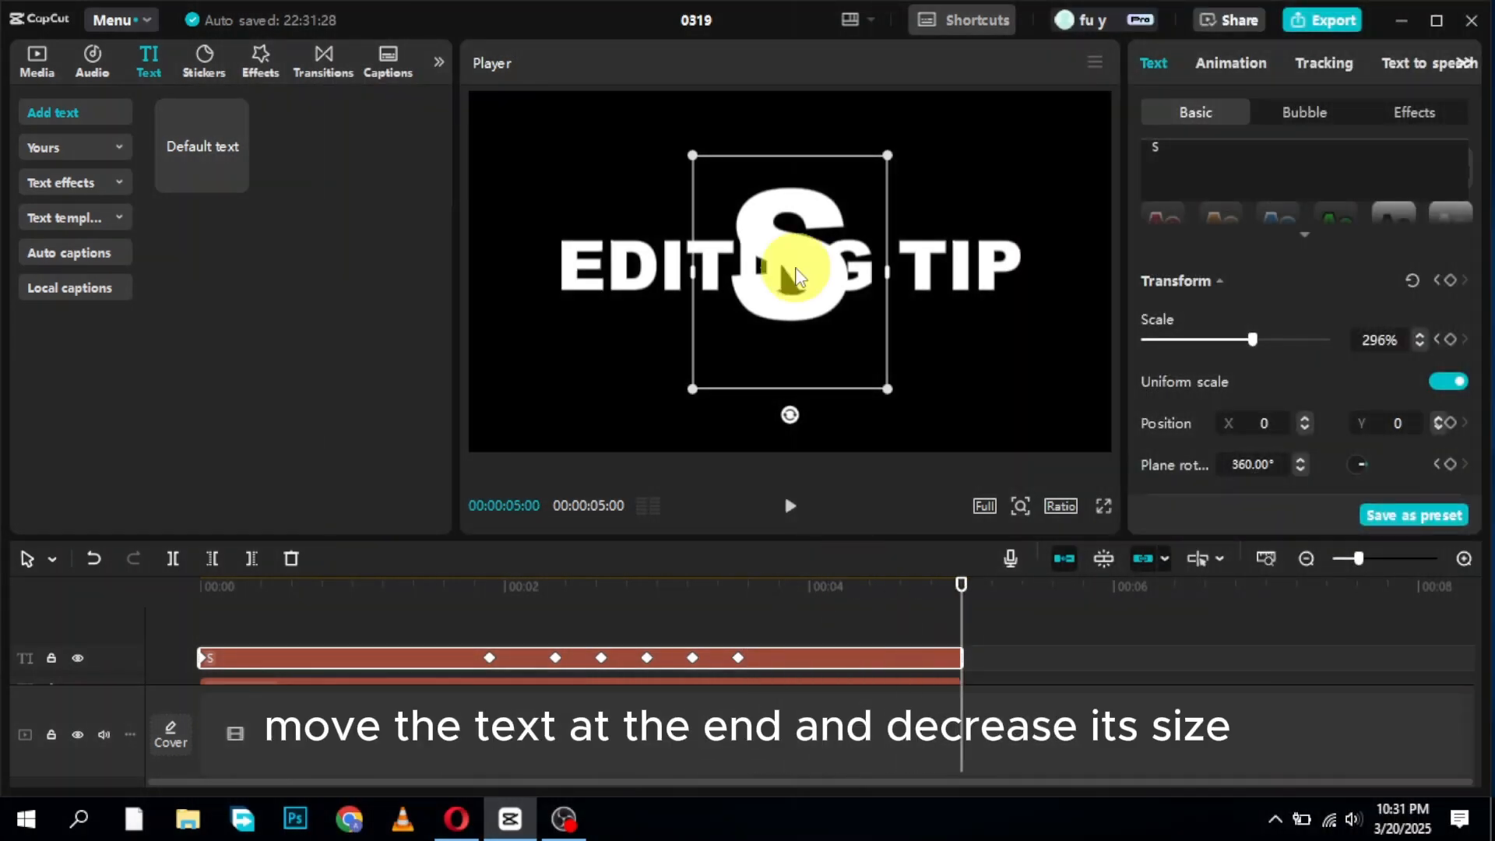
left_click_drag(796, 274, 1057, 274)
left_click_drag(959, 158, 1043, 282)
left_click_drag(1006, 225, 1033, 248)
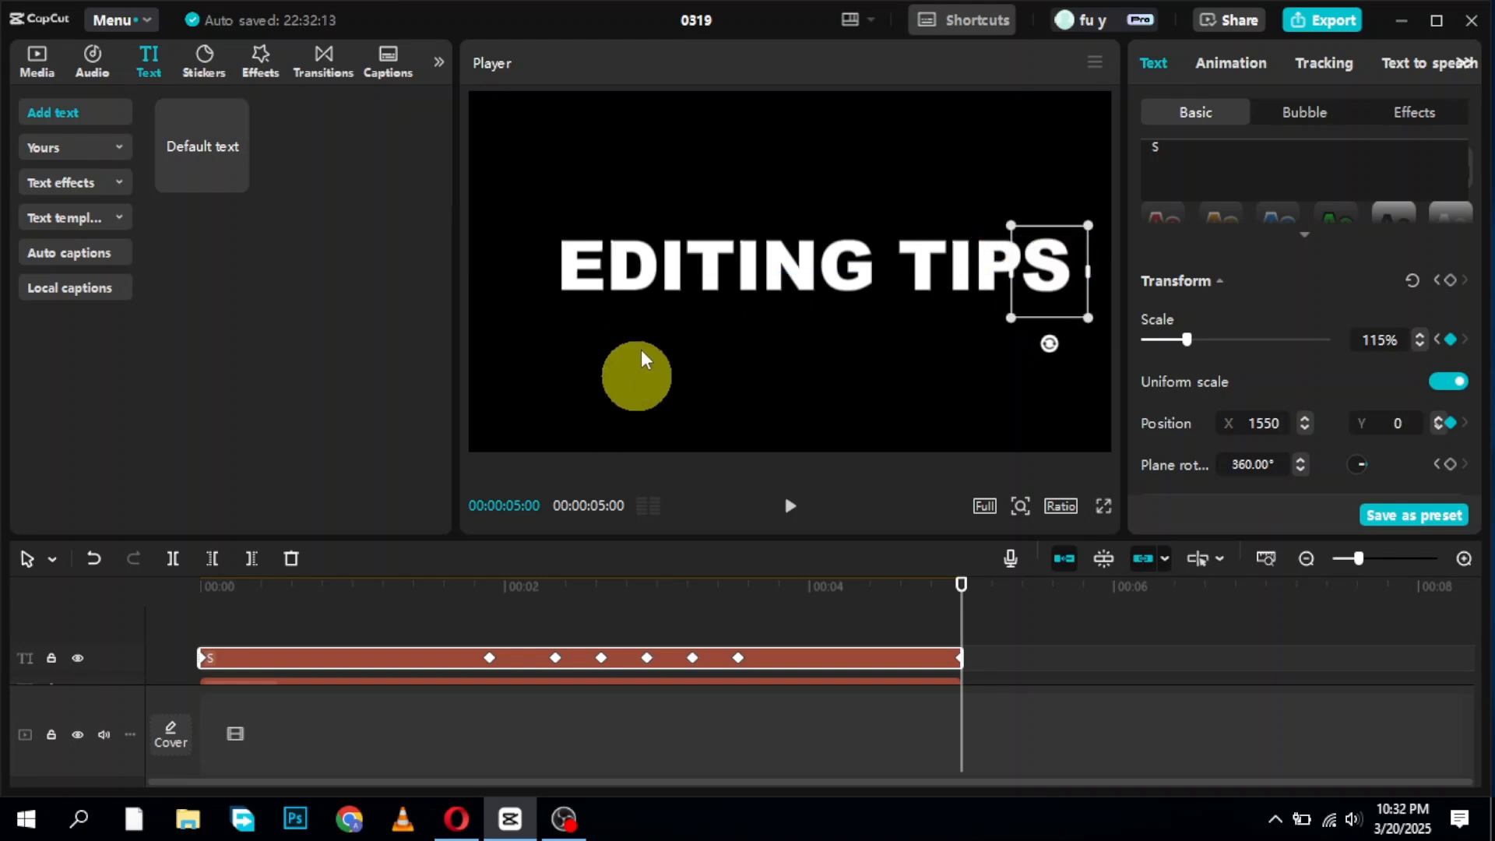
- Play back the S animation and examine its rotation and sideways movement frame by frame
key("space")
key("space")
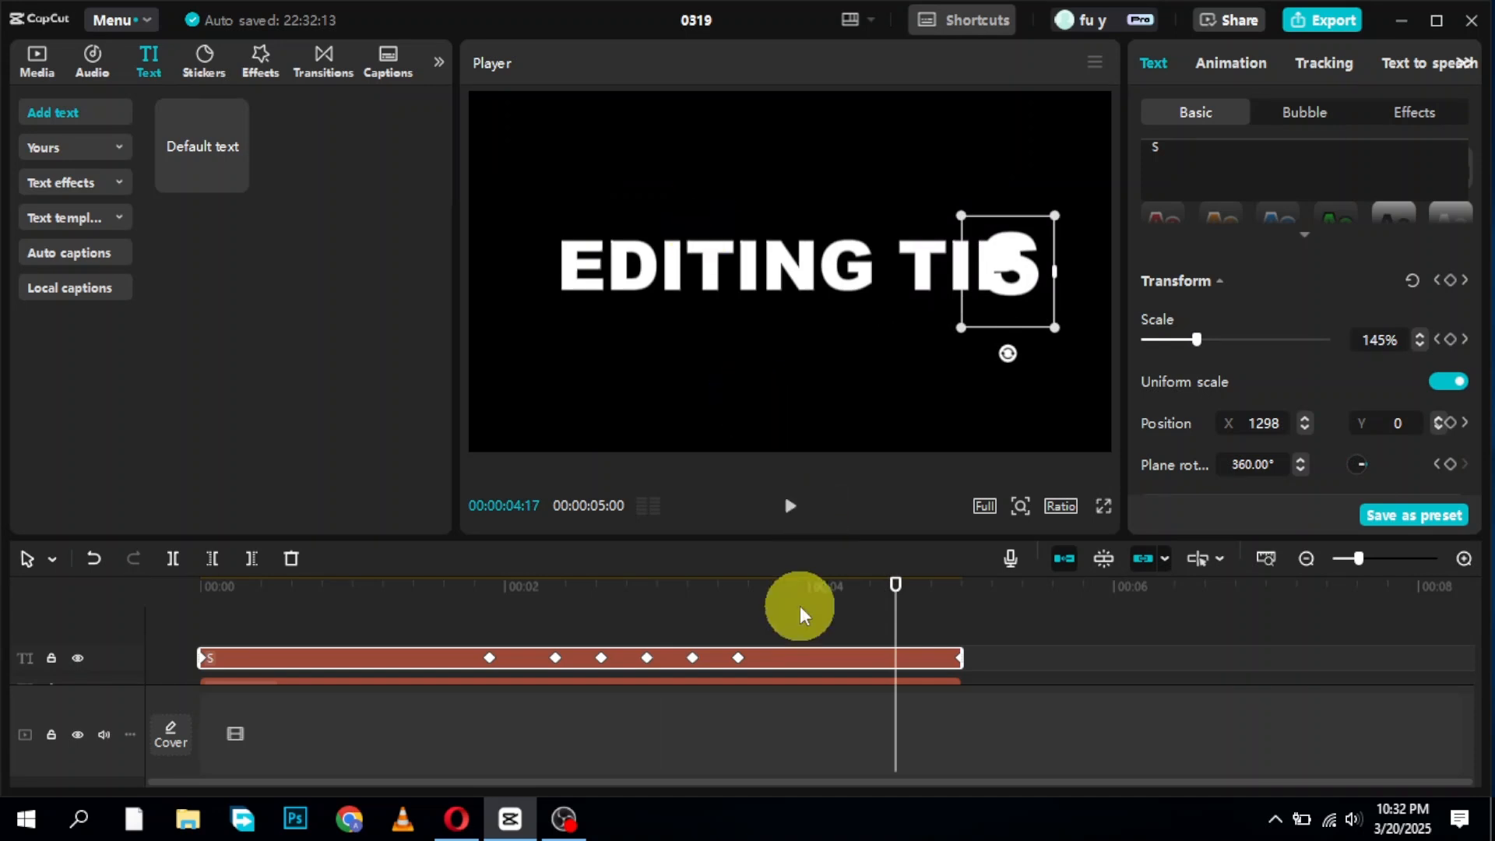
left_click(750, 594)
left_click(732, 594)
key("Left")
key("Left")
key("Left")
key("Left")
key("Left")
key("Left")
key("Left")
key("Left")
key("Left")
key("Left")
key("Left")
key("Left")
key("Left")
key("Left")
key("Left")
key("Left")
key("Left")
key("Left")
key("Left")
key("Left")
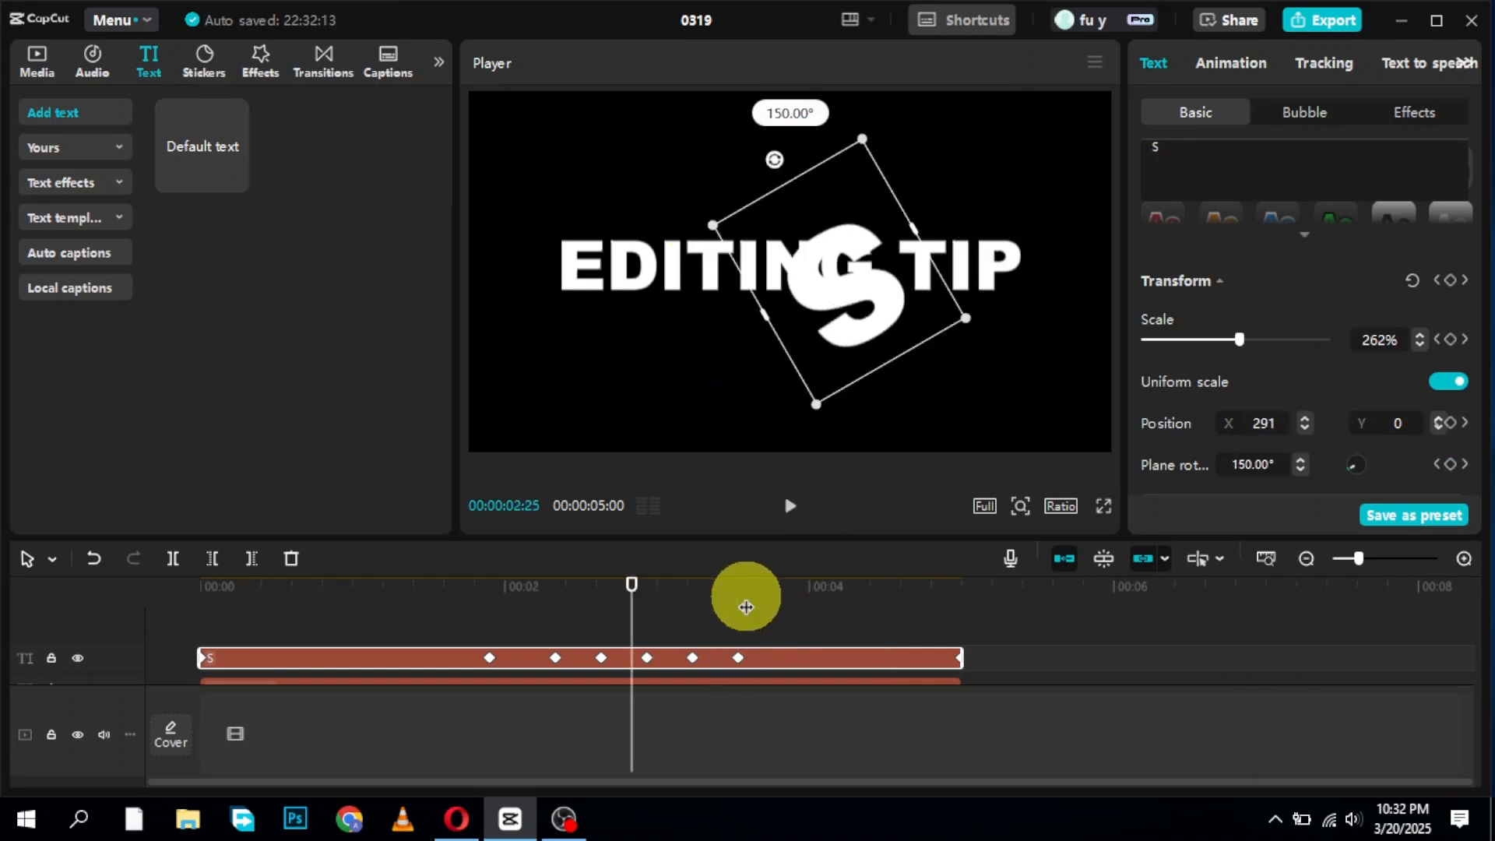
key("Left")
key("Left")
key("Left")
key("Left")
key("Left")
key("Left")
key("Left")
key("Left")
key("Left")
key("Right")
key("Right")
key("Right")
key("Right")
key("Right")
key("Right")
key("Right")
key("Right")
key("Right")
key("Right")
key("Right")
key("Right")
key("Right")
key("Right")
key("Right")
key("Right")
key("Right")
key("Right")
key("Right")
key("Right")
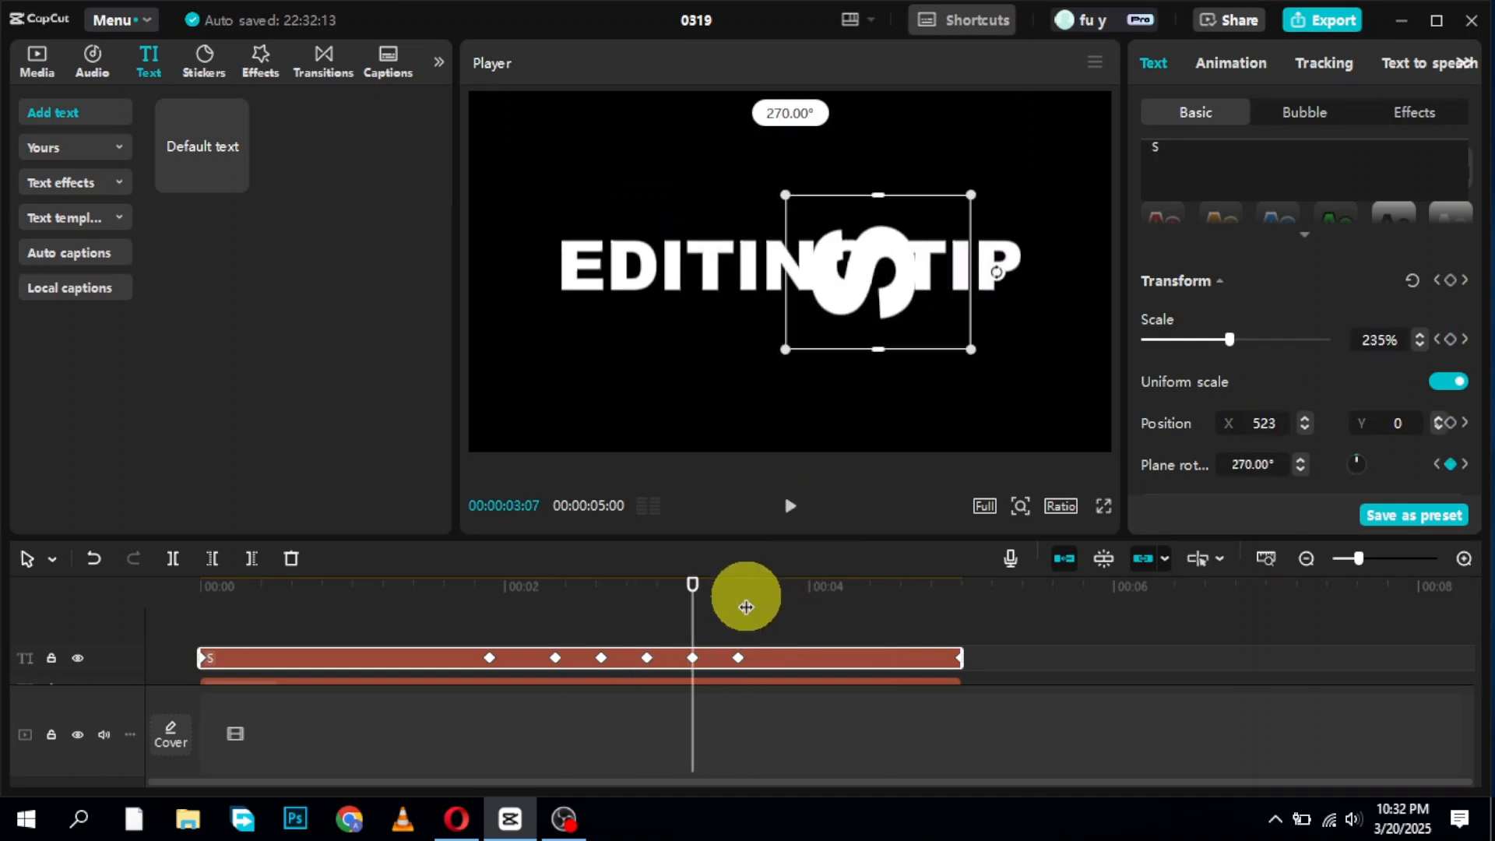
- Add a transform keyframe to the S at 00:00:03:22 with position X -148, Y -46, and play the rest back
key("Right")
key("Right")
key("Right")
key("Right")
key("Right")
key("Right")
key("Right")
key("Right")
key("Right")
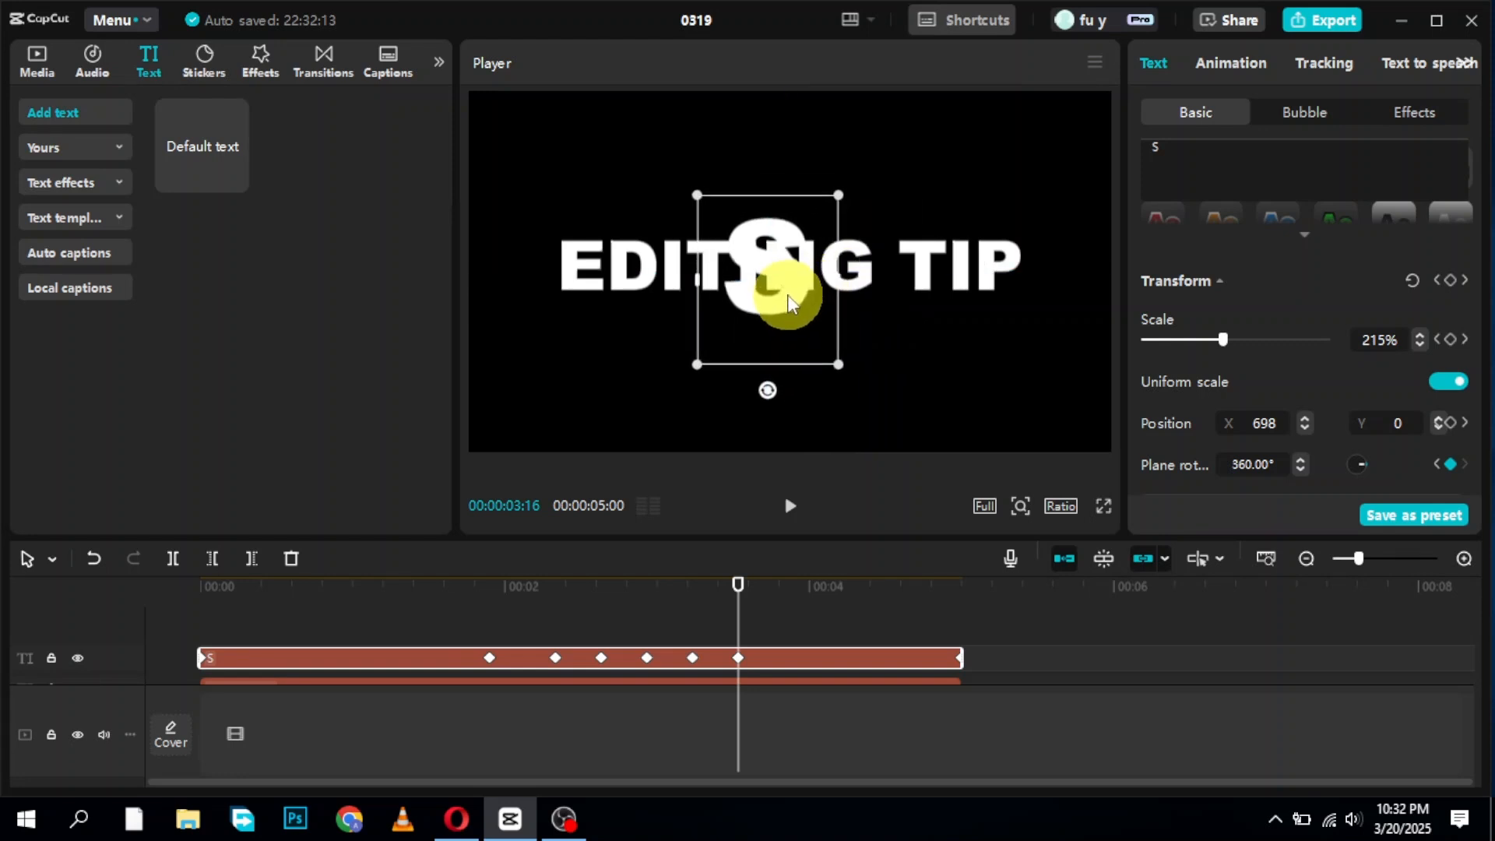
key("Right")
key("Right")
key("Right")
key("Right")
key("Right")
key("Right")
left_click(1450, 280)
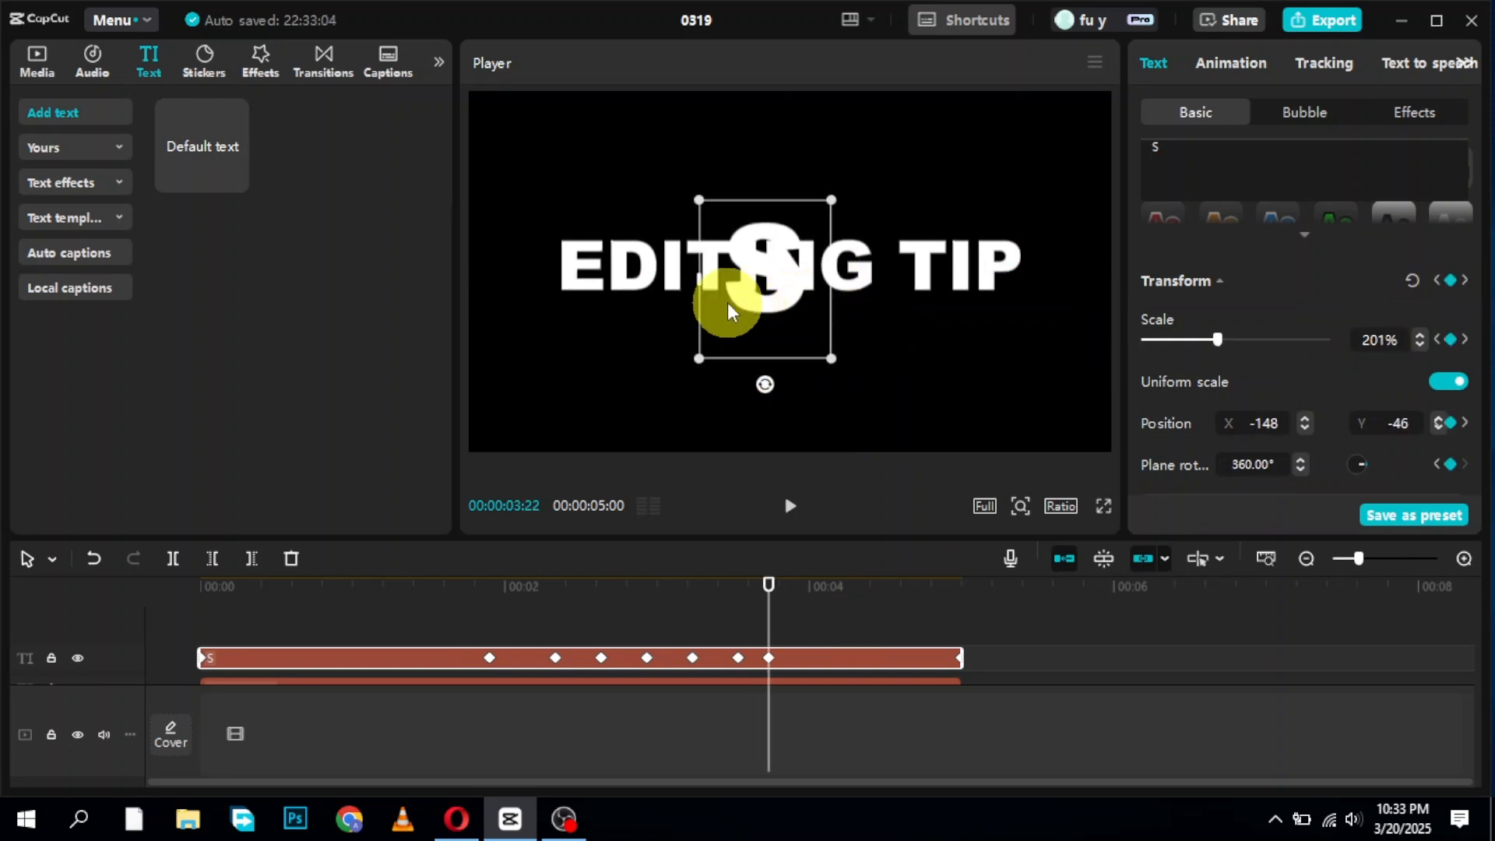
key("space")
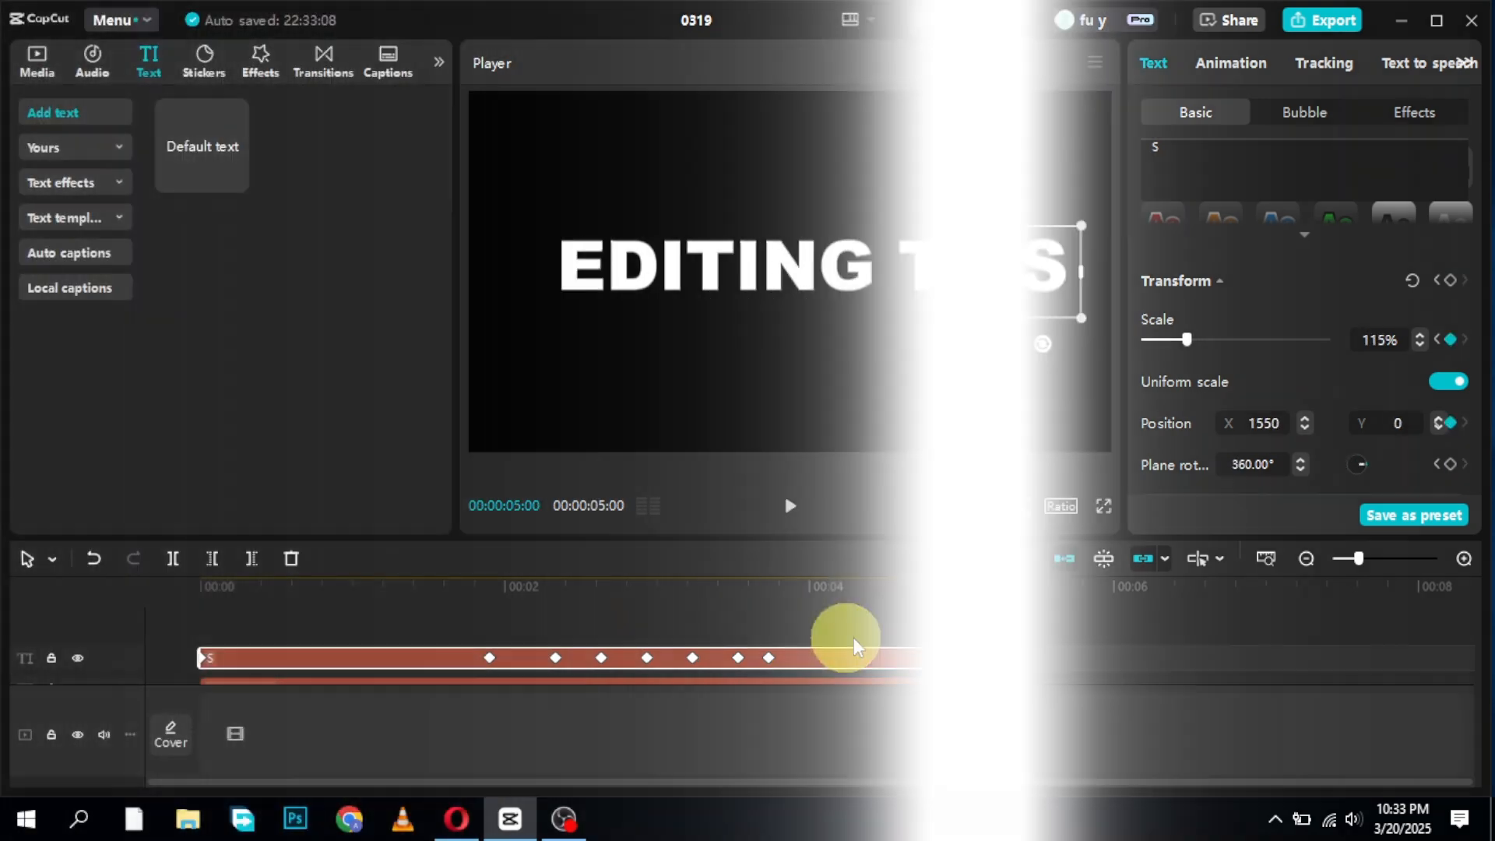
- Show the variable speed animation curves of the S and apply the Cubic Out preset to its first scale segment
right_click(853, 635)
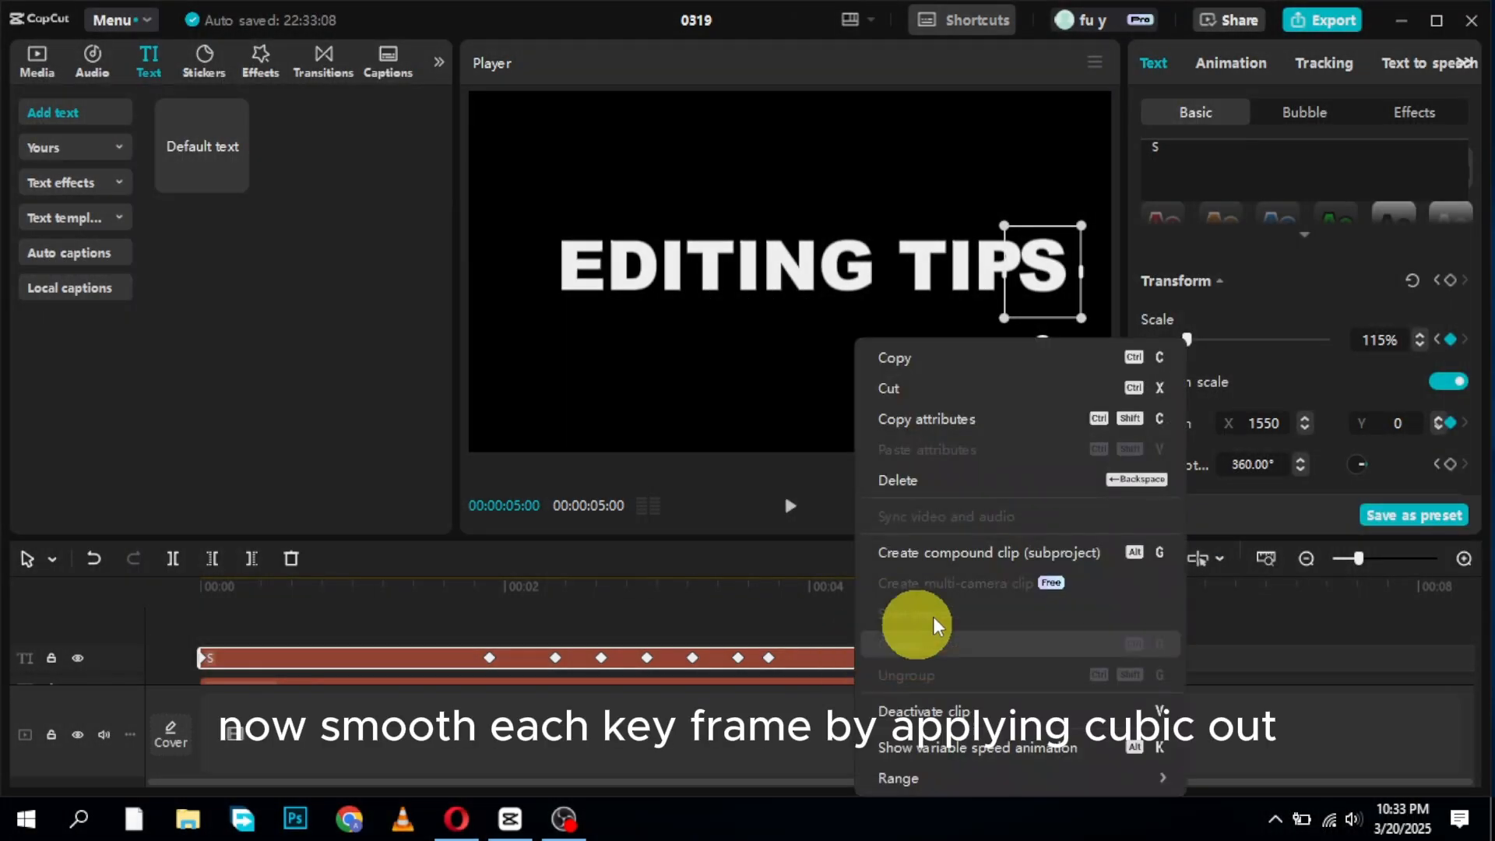
left_click(941, 745)
mouse_move(1467, 708)
left_mouse_down()
mouse_move(1458, 667)
mouse_move(1458, 682)
left_mouse_up()
left_click(490, 619)
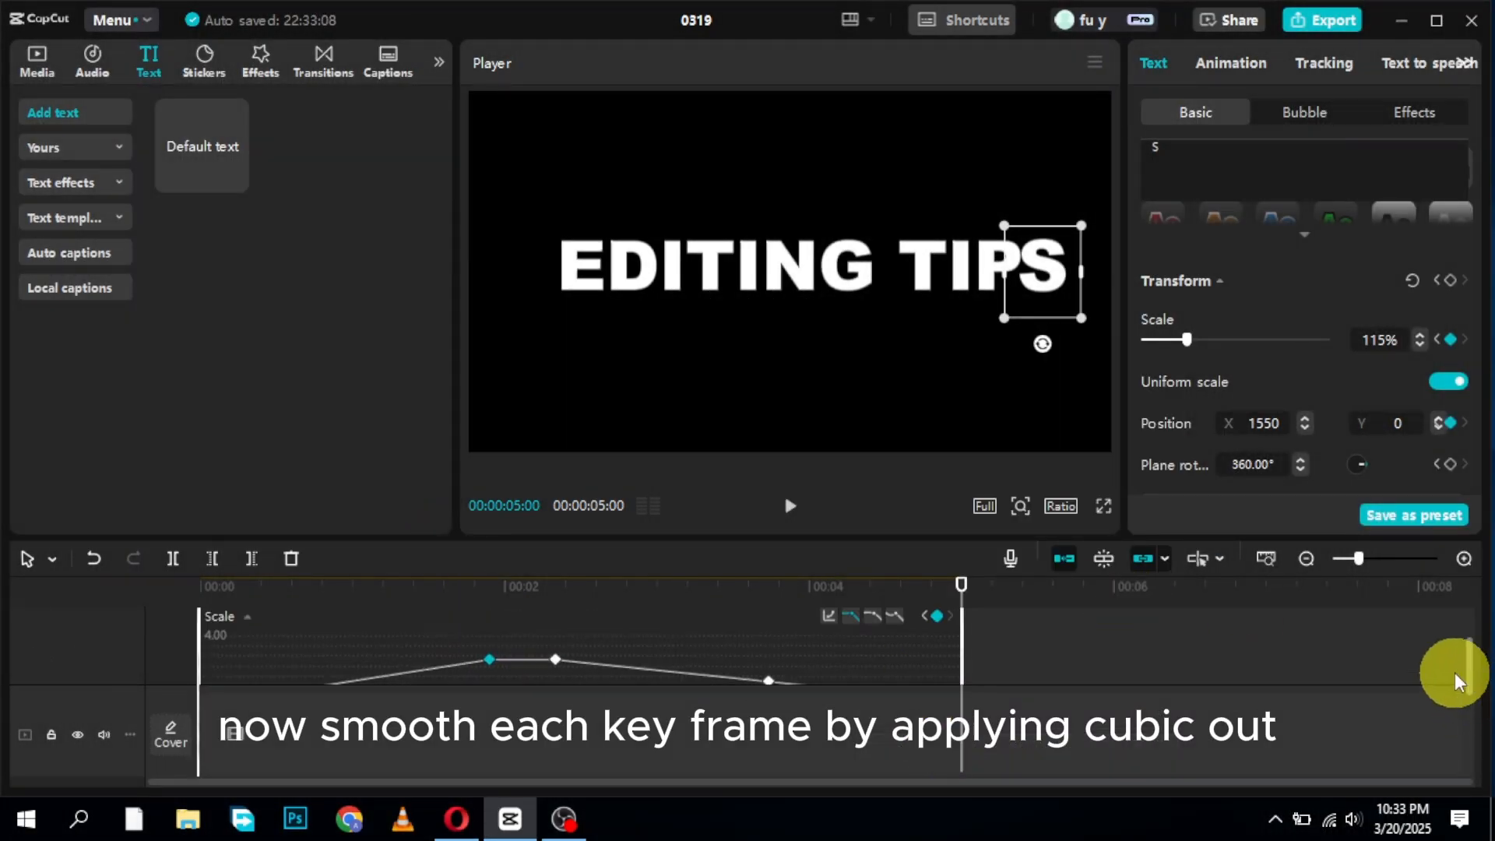
left_click(830, 618)
left_click(973, 615)
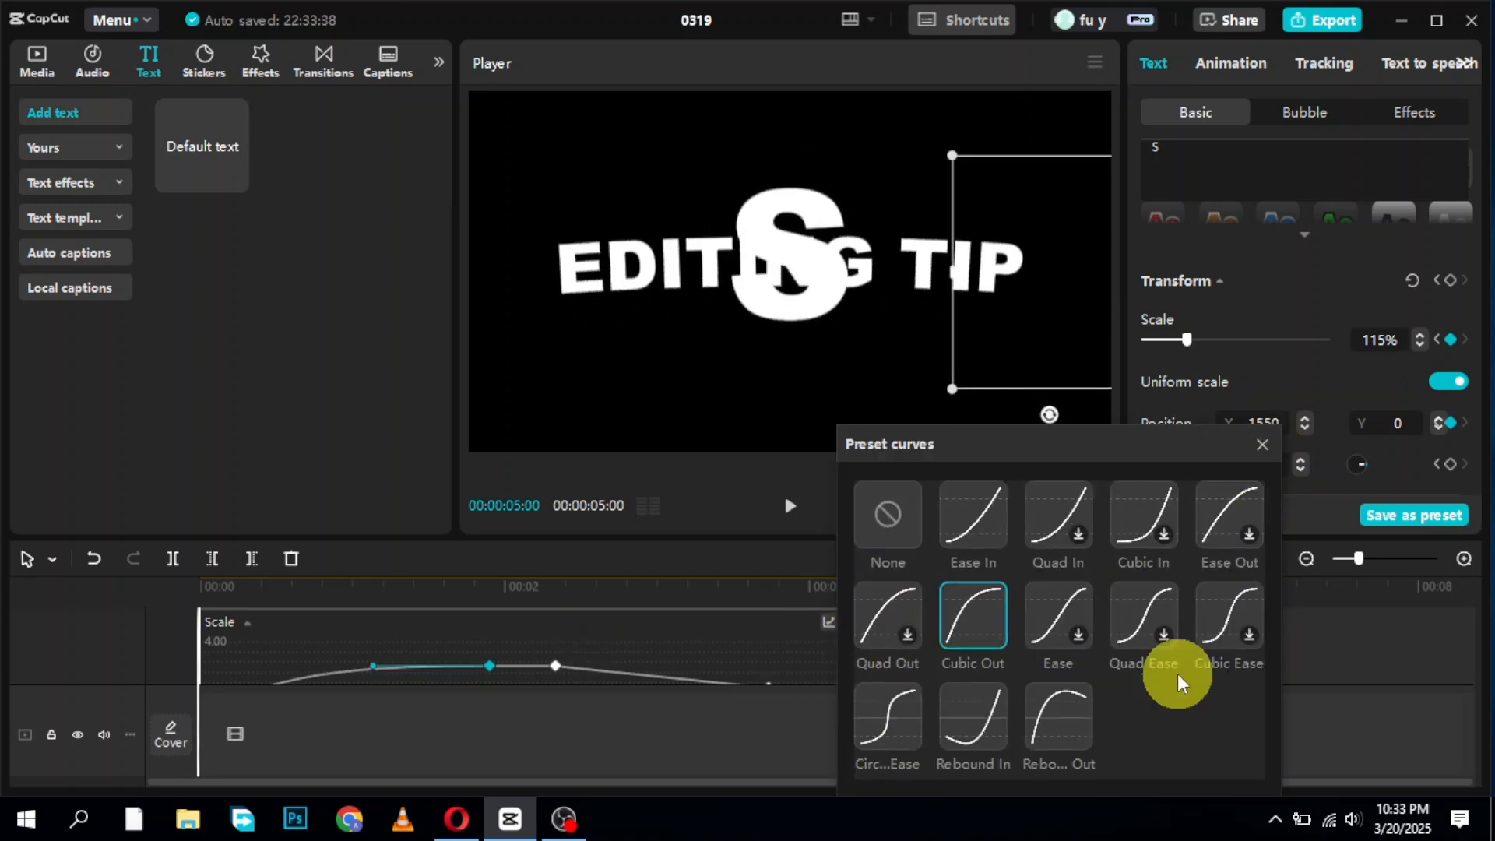
left_click(1262, 444)
- Apply the Cubic Out preset to the scale curve of the S between 00:00:02:10 and 00:00:03:22
mouse_move(1485, 658)
left_mouse_down()
mouse_move(1468, 681)
mouse_move(1467, 655)
left_mouse_up()
left_click(829, 636)
left_click(989, 614)
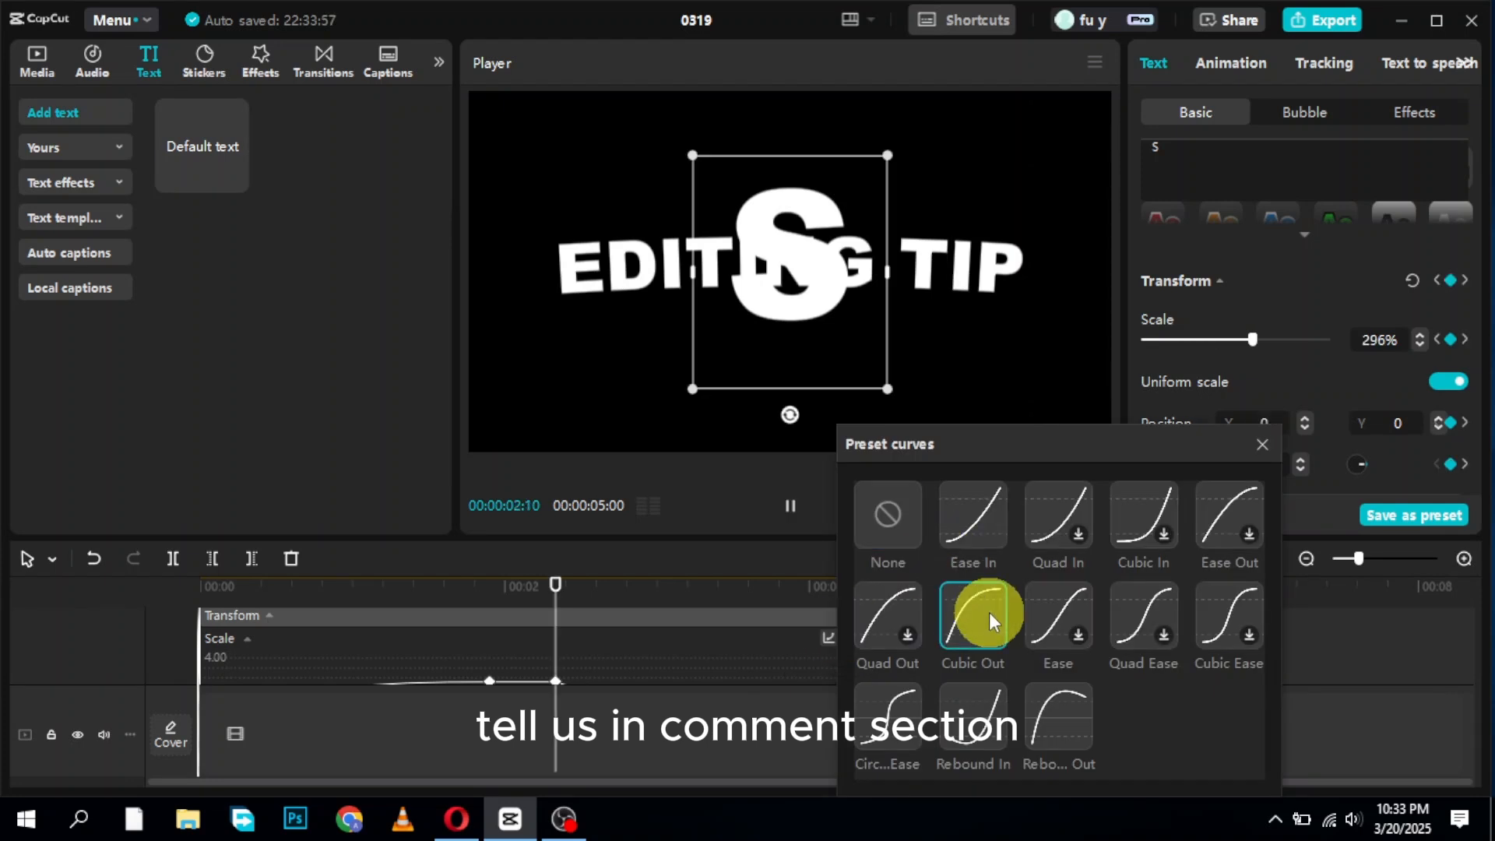
left_click(1264, 443)
left_click_drag(1468, 652, 1467, 679)
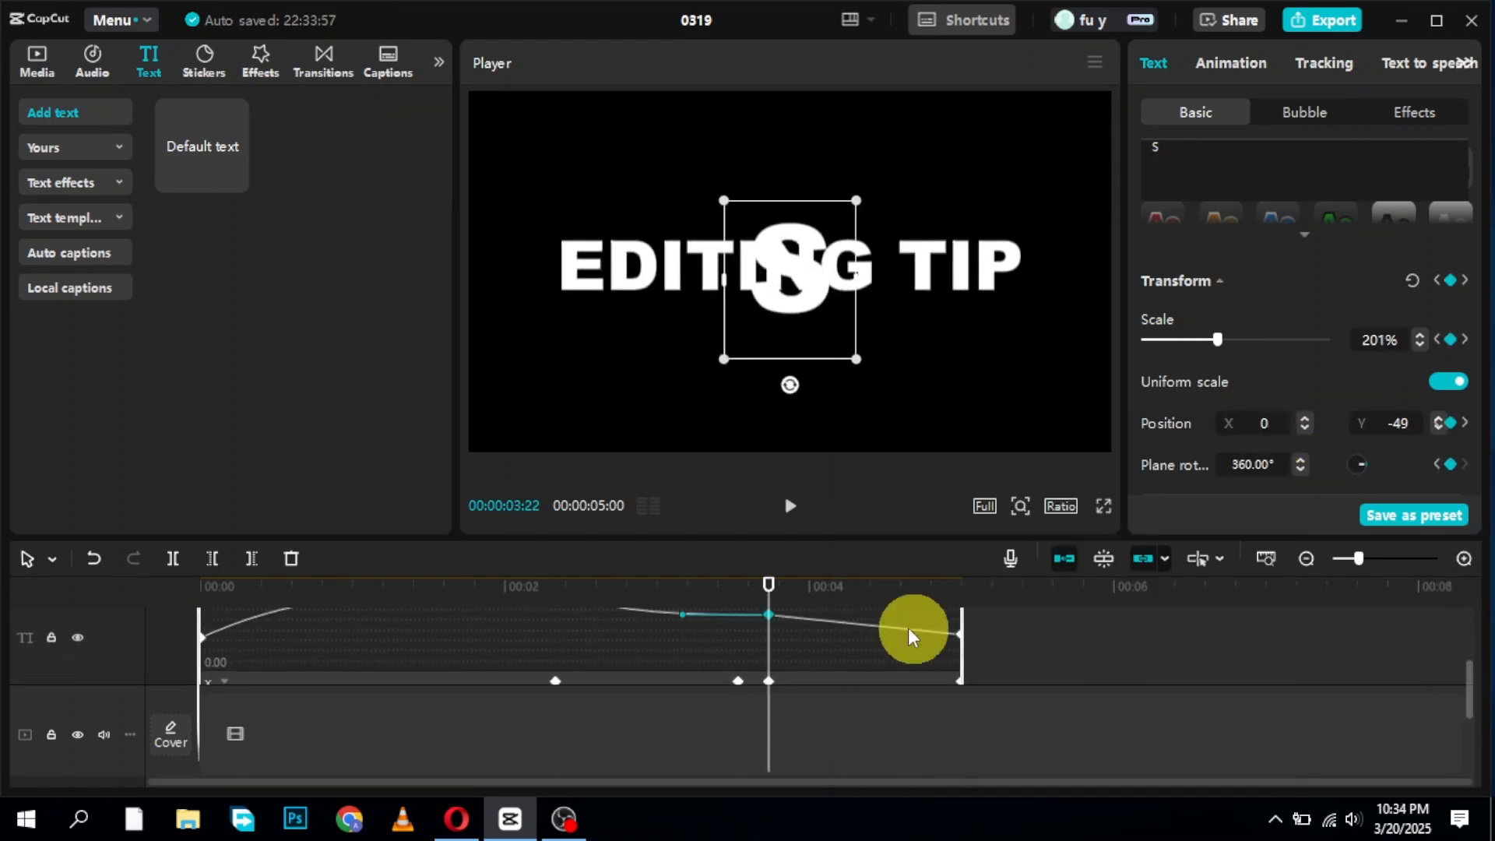
left_click(959, 637)
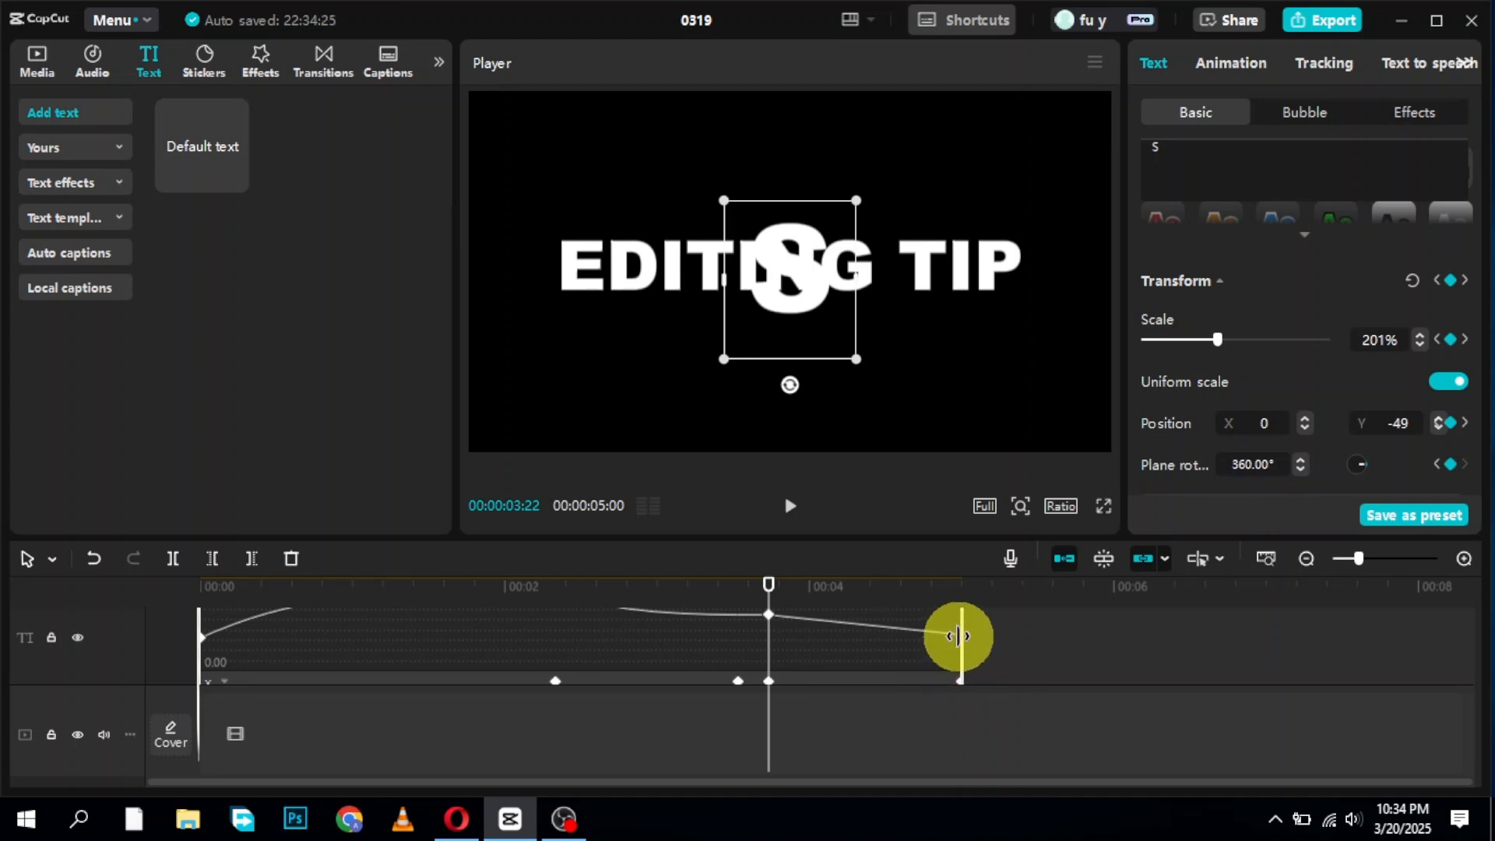
- Smooth the X position curve of the S with the Cubic Out preset
left_click_drag(1467, 685, 1458, 690)
left_click(224, 616)
left_click(769, 658)
left_click(827, 656)
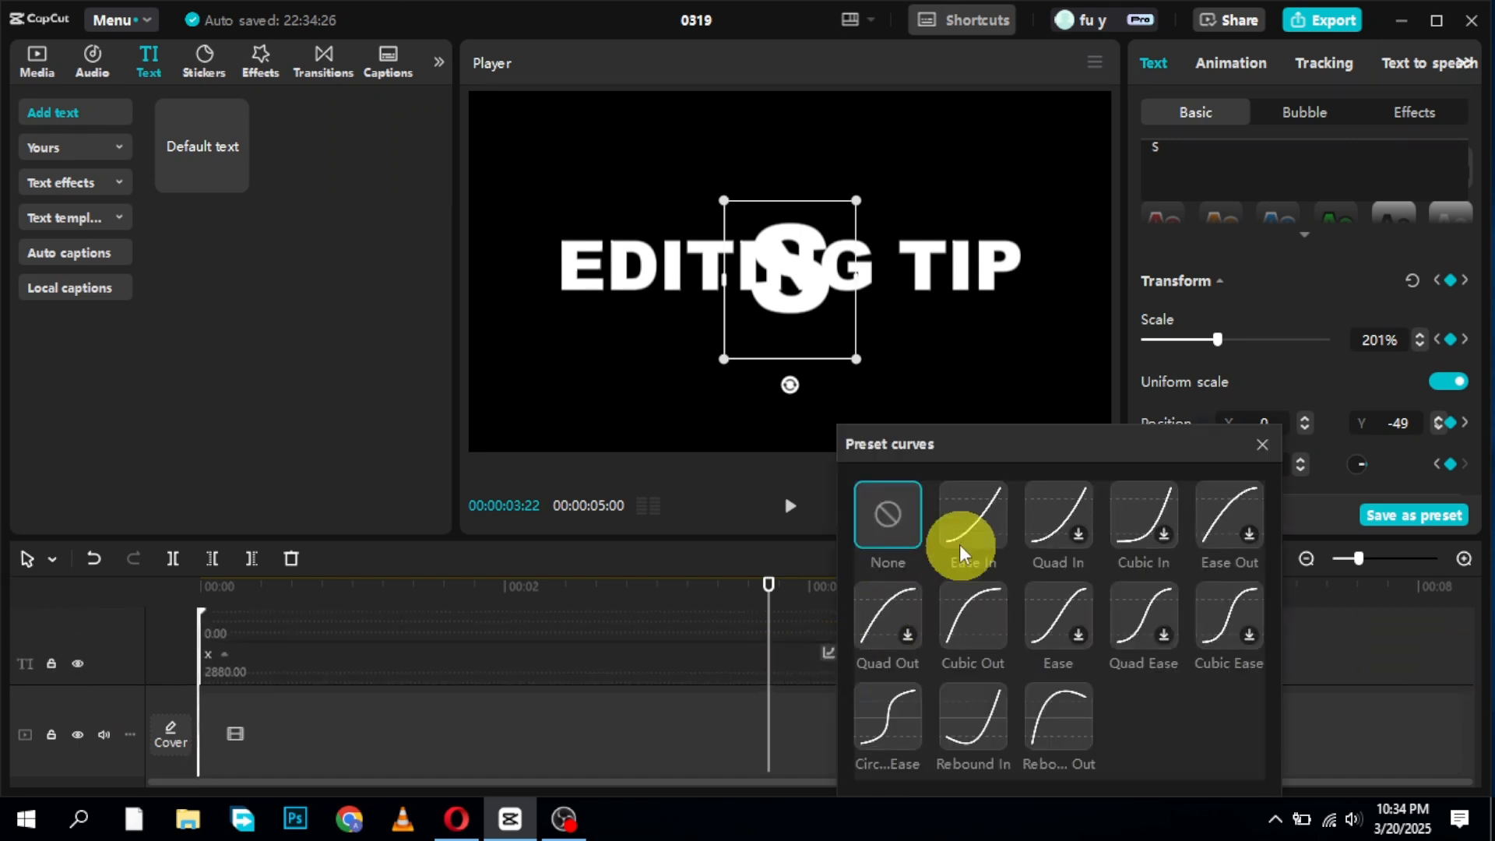
left_click(1262, 444)
mouse_move(1469, 672)
left_mouse_down()
mouse_move(1458, 710)
mouse_move(1467, 698)
left_mouse_up()
left_click(826, 628)
left_click(982, 677)
left_click(1262, 444)
- Smooth the Y position curve of the S with the Cubic Out preset
left_click(227, 632)
left_click(738, 657)
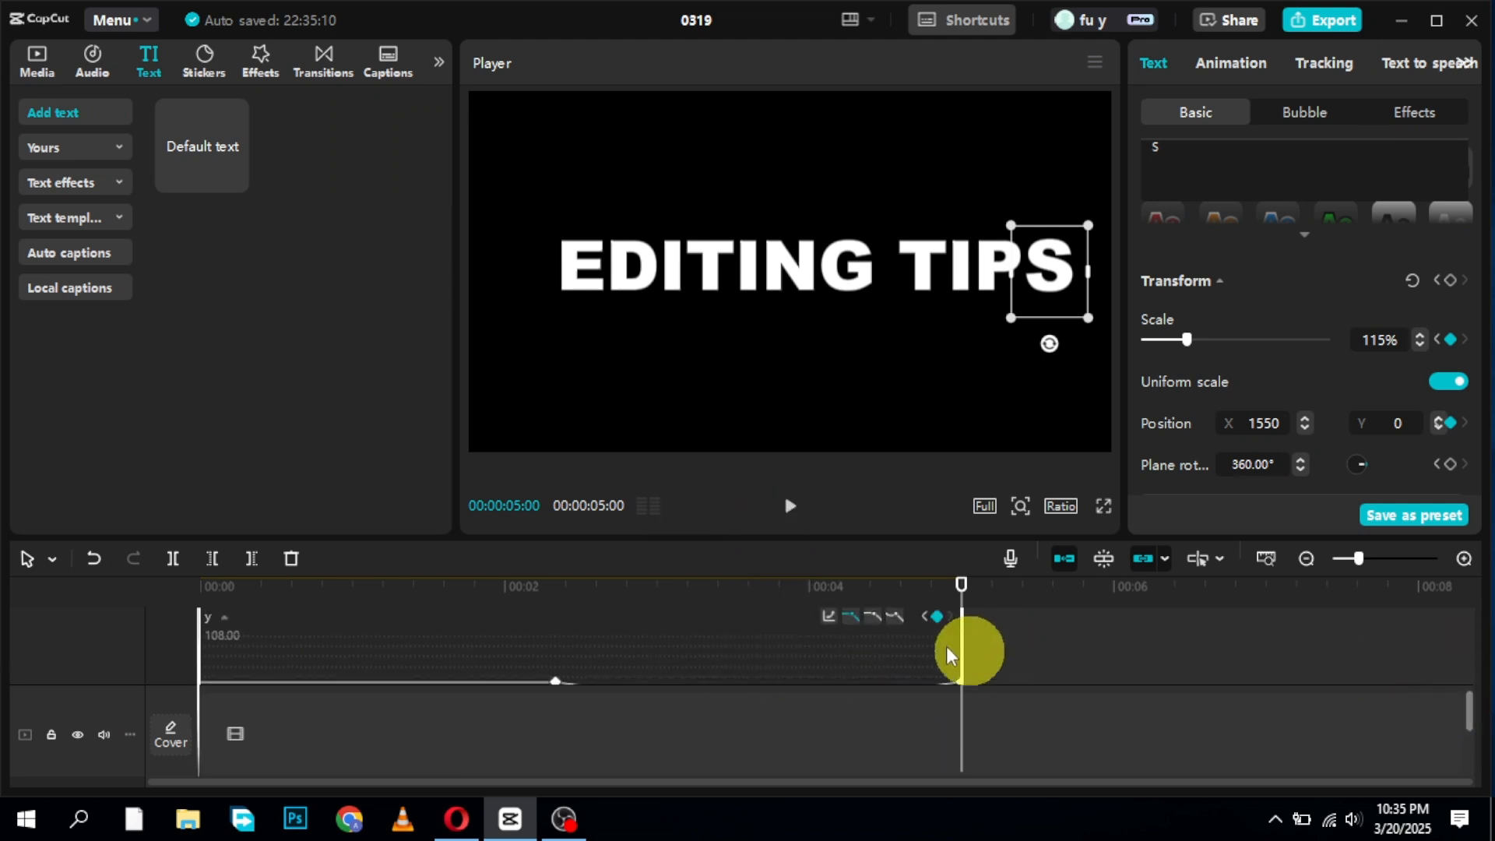
left_click(829, 616)
left_click(973, 619)
left_click(1262, 445)
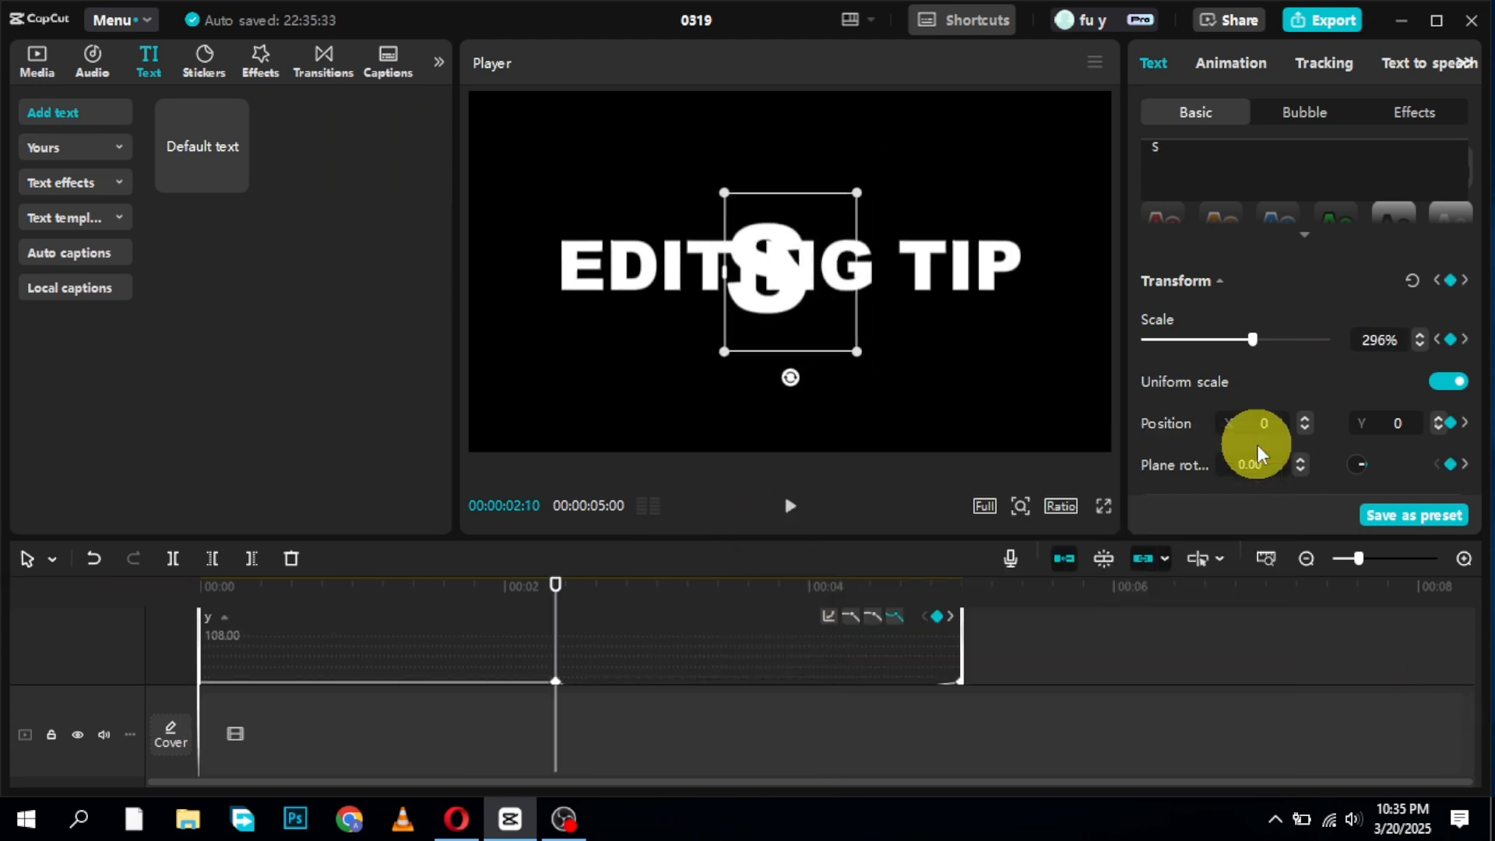
left_click_drag(1468, 728, 1468, 740)
left_click(959, 631)
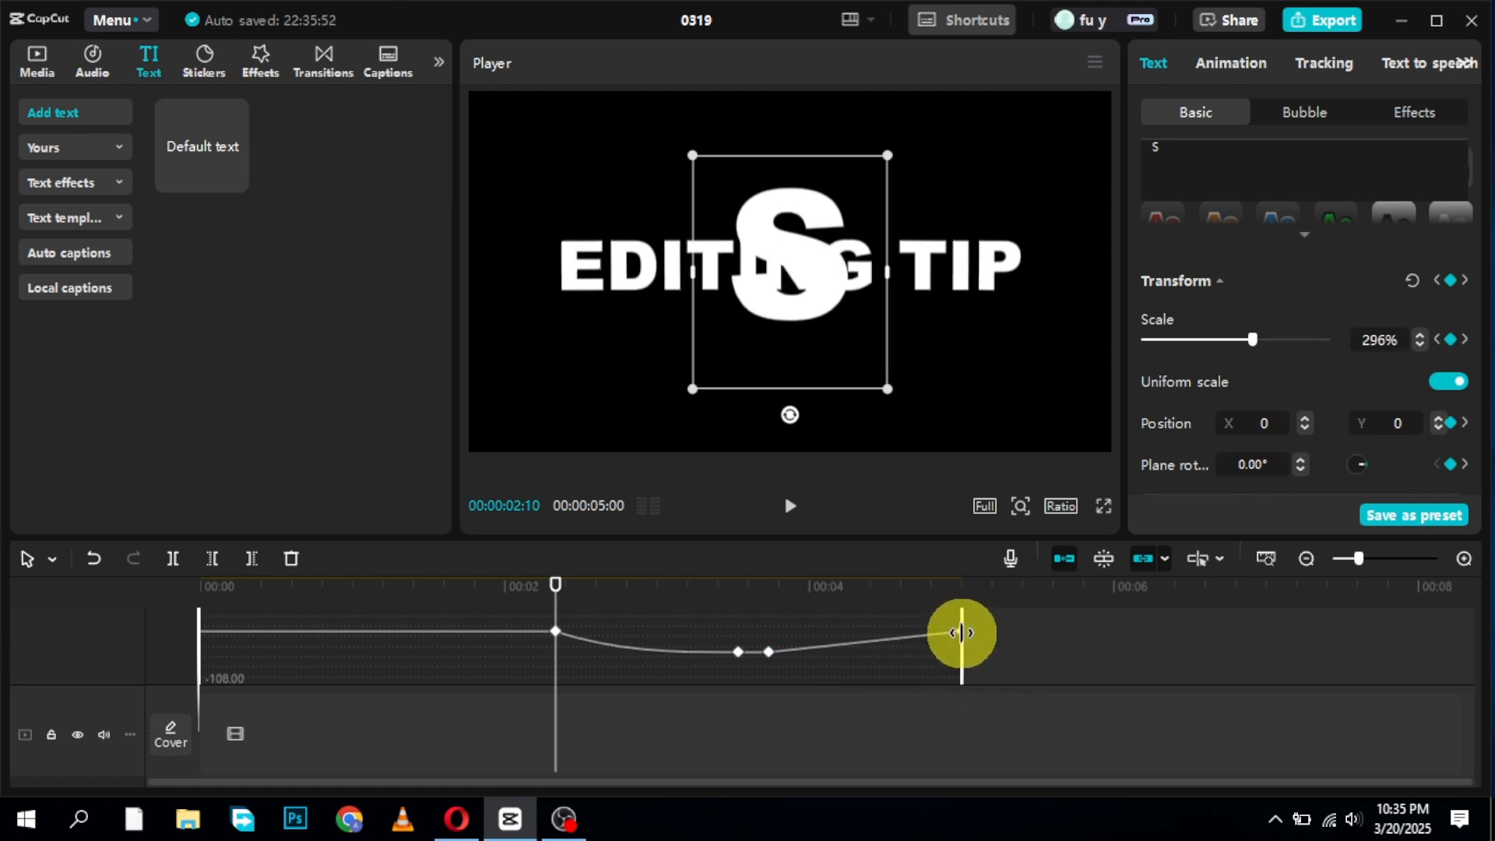
left_click(961, 632)
- Apply the Ease In preset to the plane rotation keyframes of the S and hide the animation curves
mouse_move(1472, 707)
left_mouse_down()
mouse_move(1472, 723)
mouse_move(1463, 714)
left_mouse_up()
left_click(251, 631)
left_click(832, 628)
left_click(982, 520)
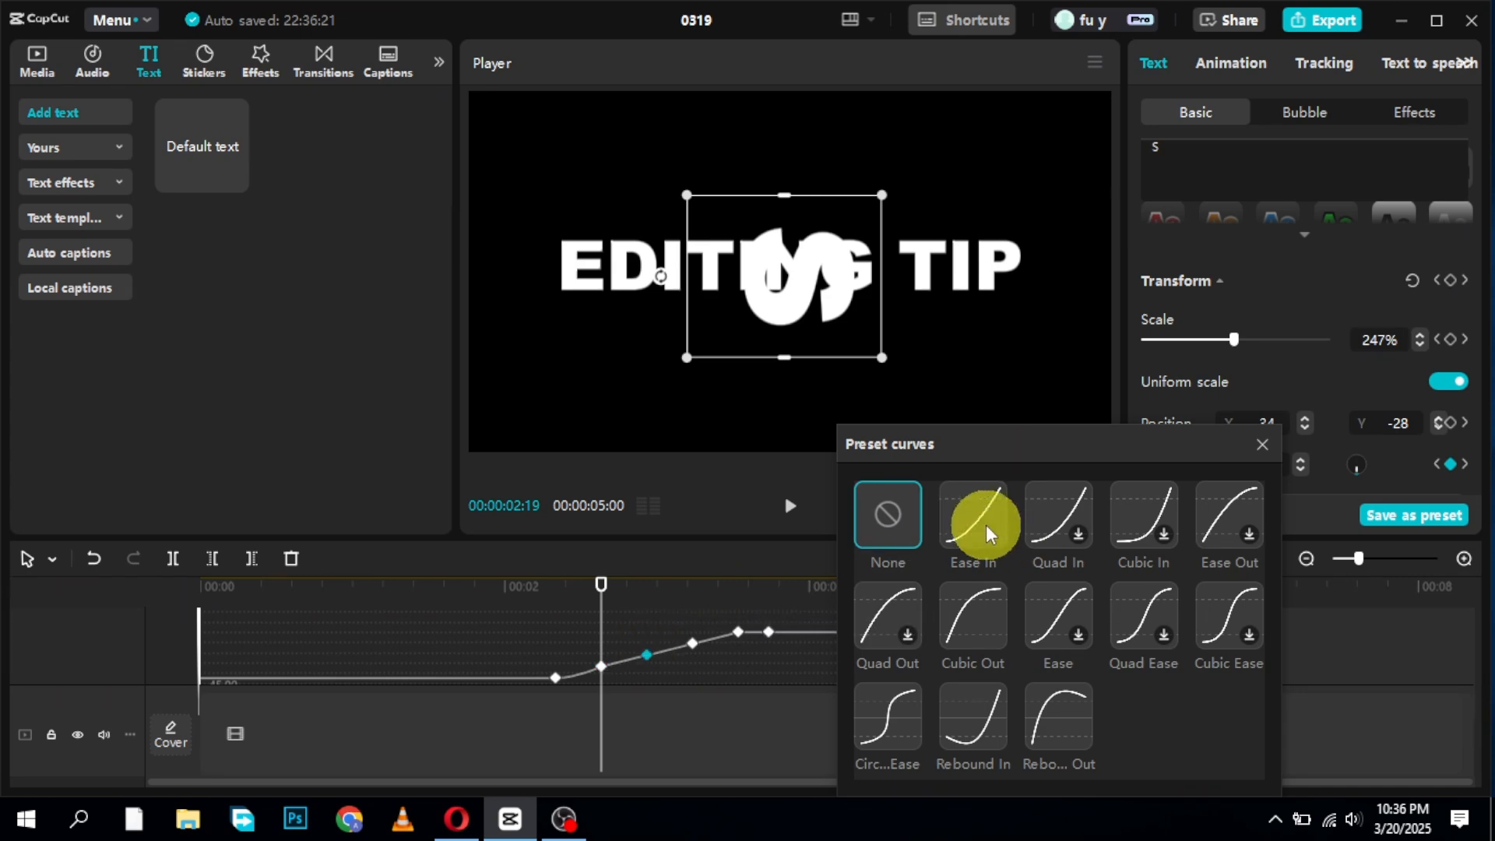
left_click(692, 642)
left_click(739, 632)
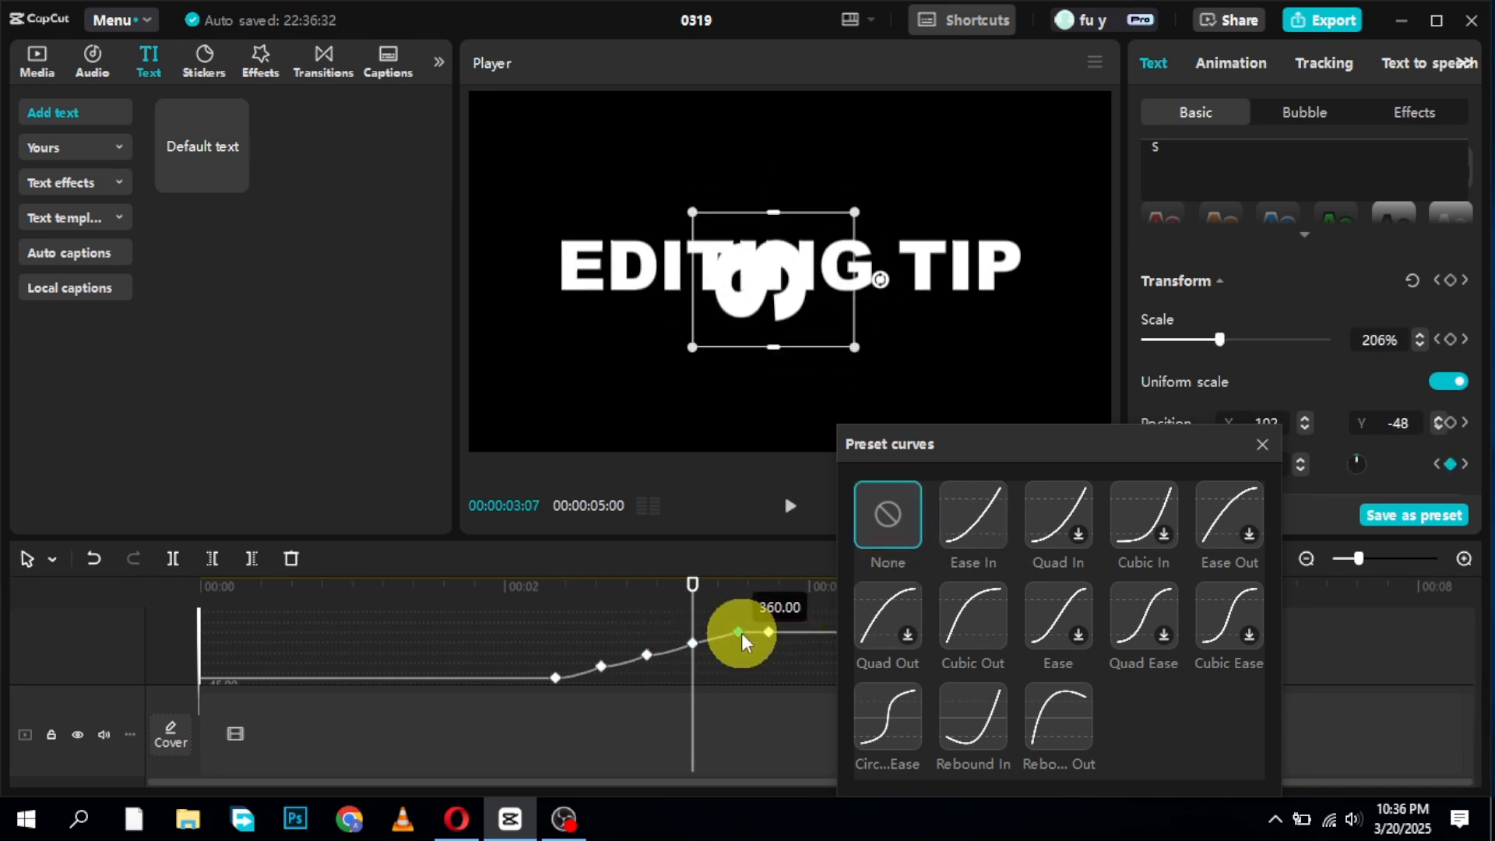
left_click(969, 527)
left_click(1262, 444)
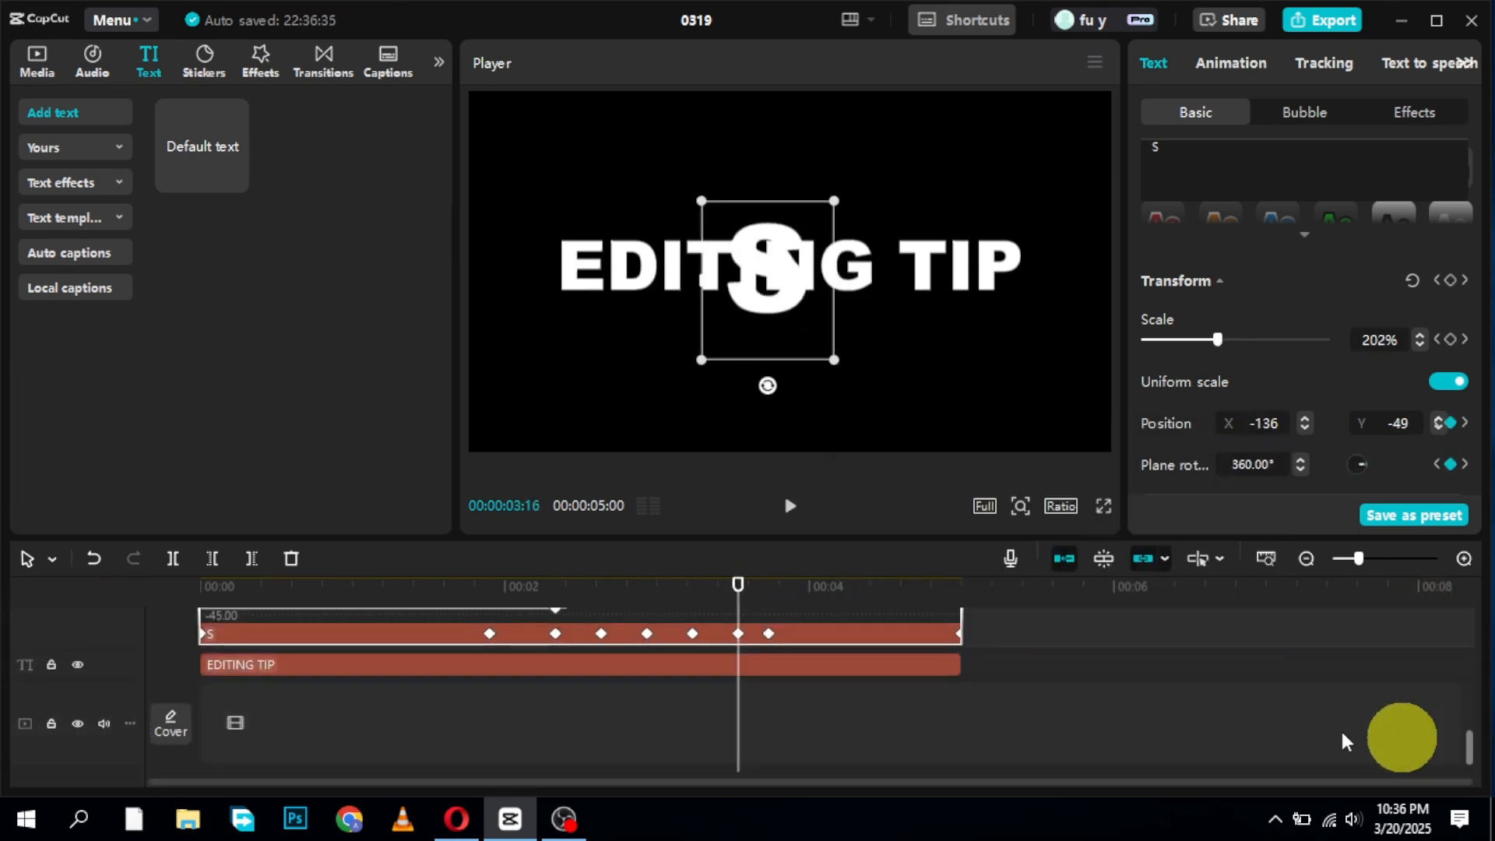
right_click(824, 633)
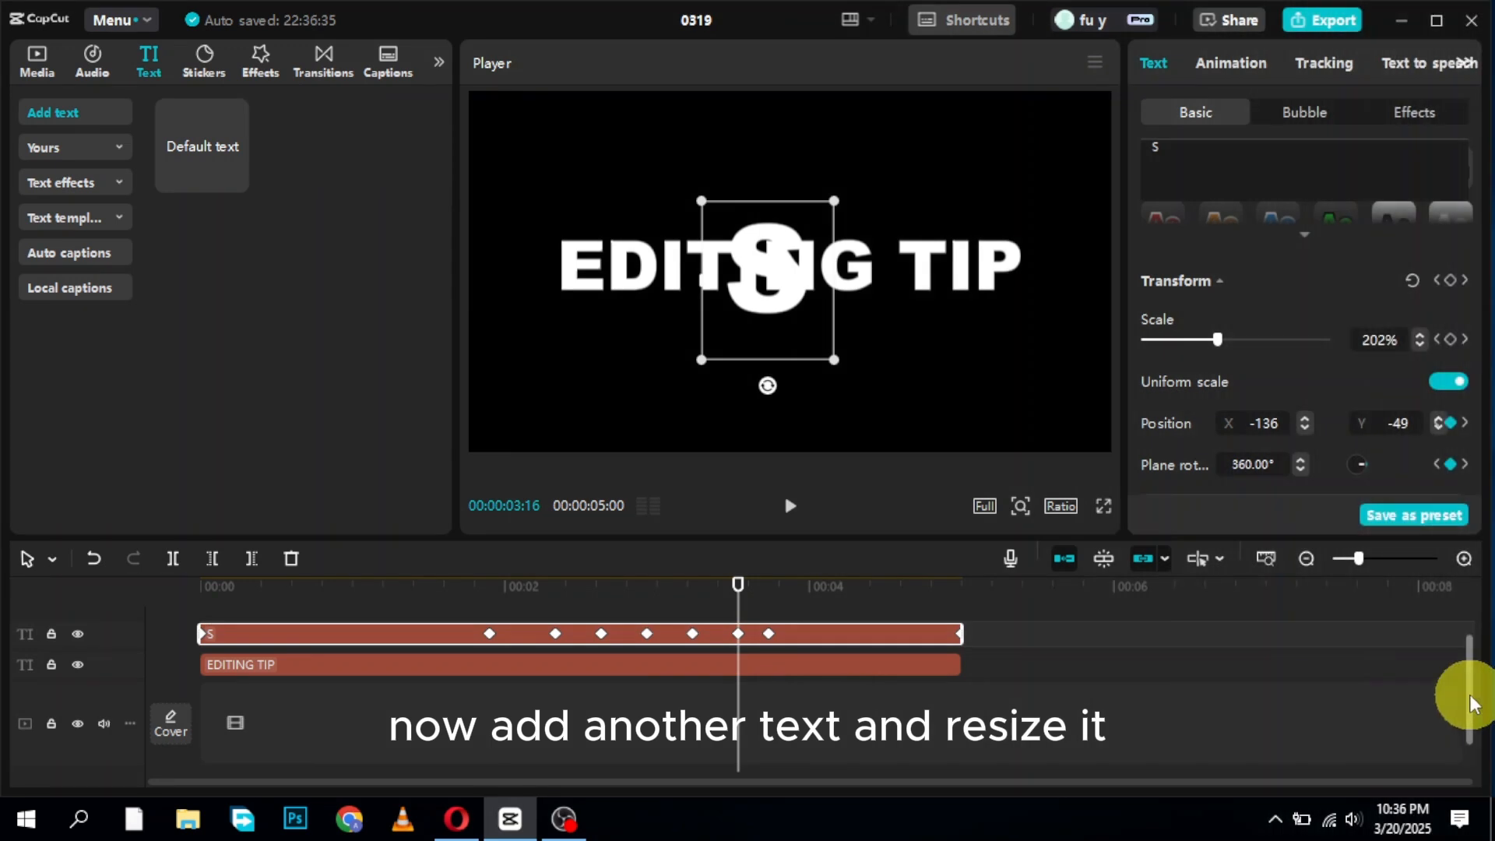
- Add a default text at the start of the timeline and extend its clip to 00:00:05:00
left_click_drag(1461, 693, 1455, 684)
left_click(193, 591)
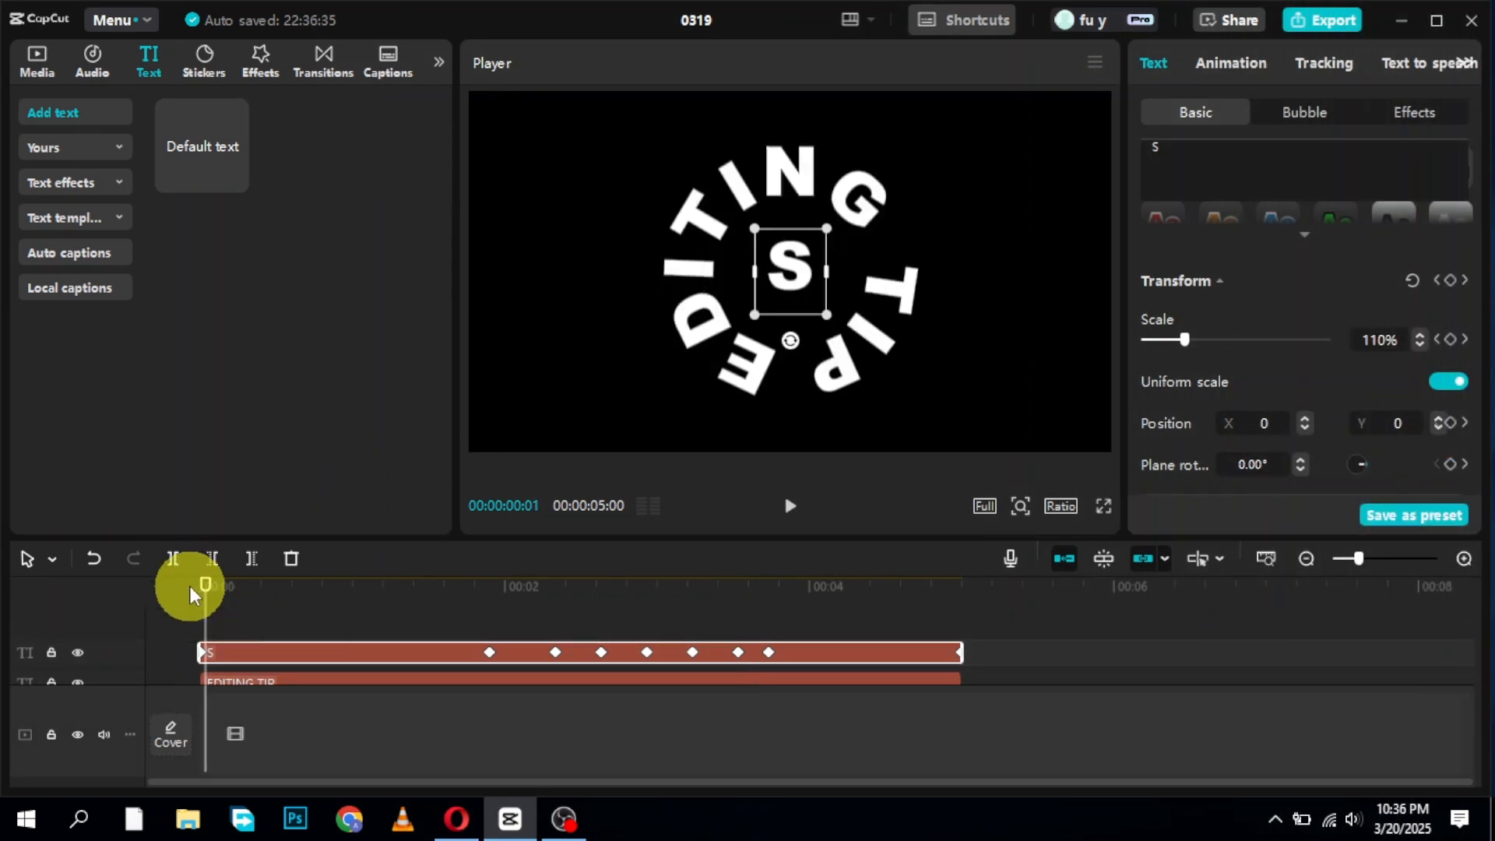
left_click_drag(205, 596, 200, 587)
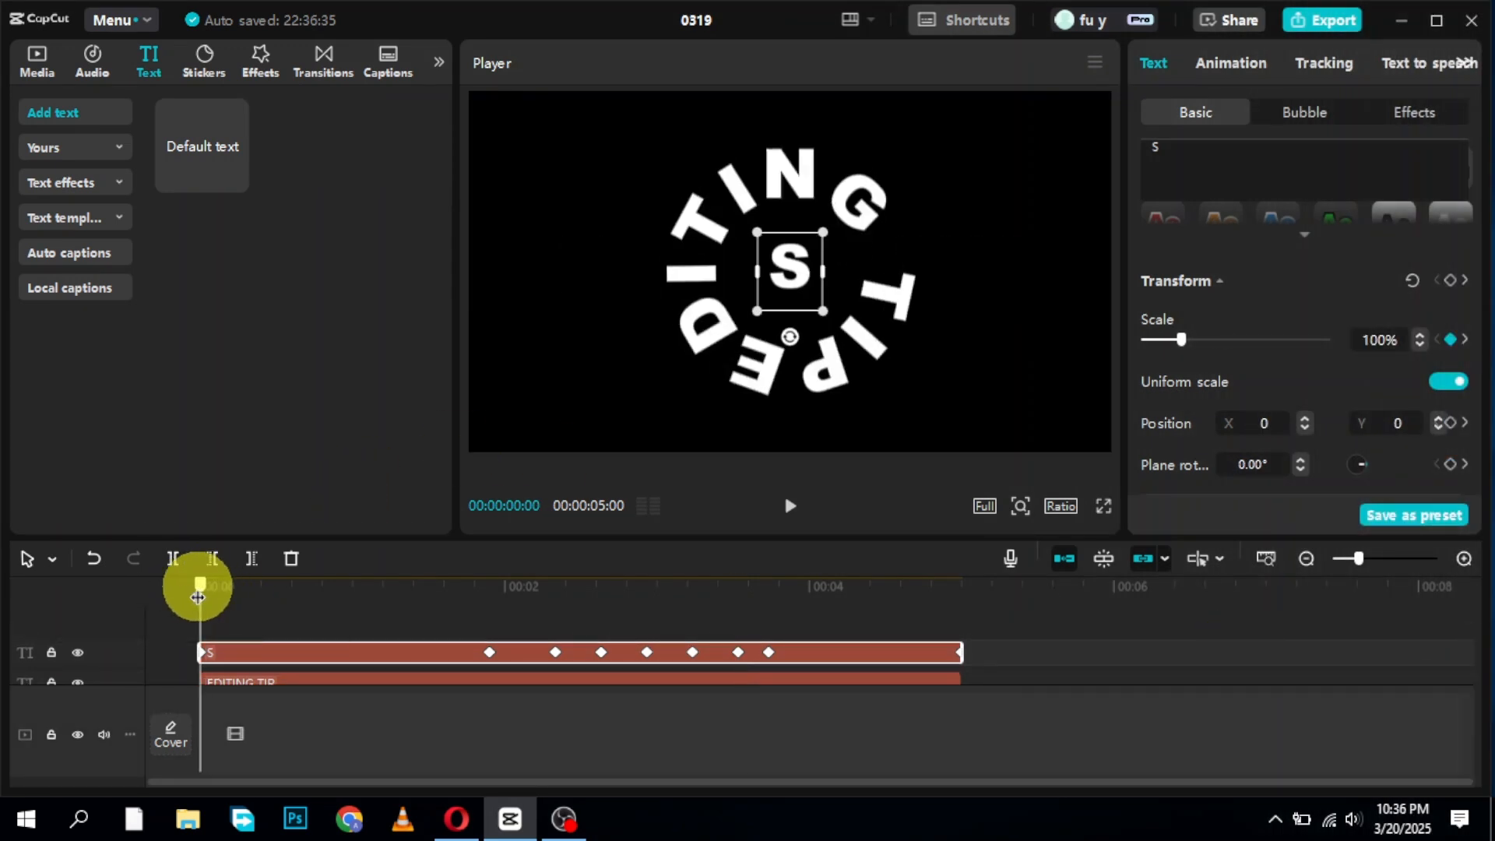
left_click(237, 173)
left_click_drag(671, 665, 956, 677)
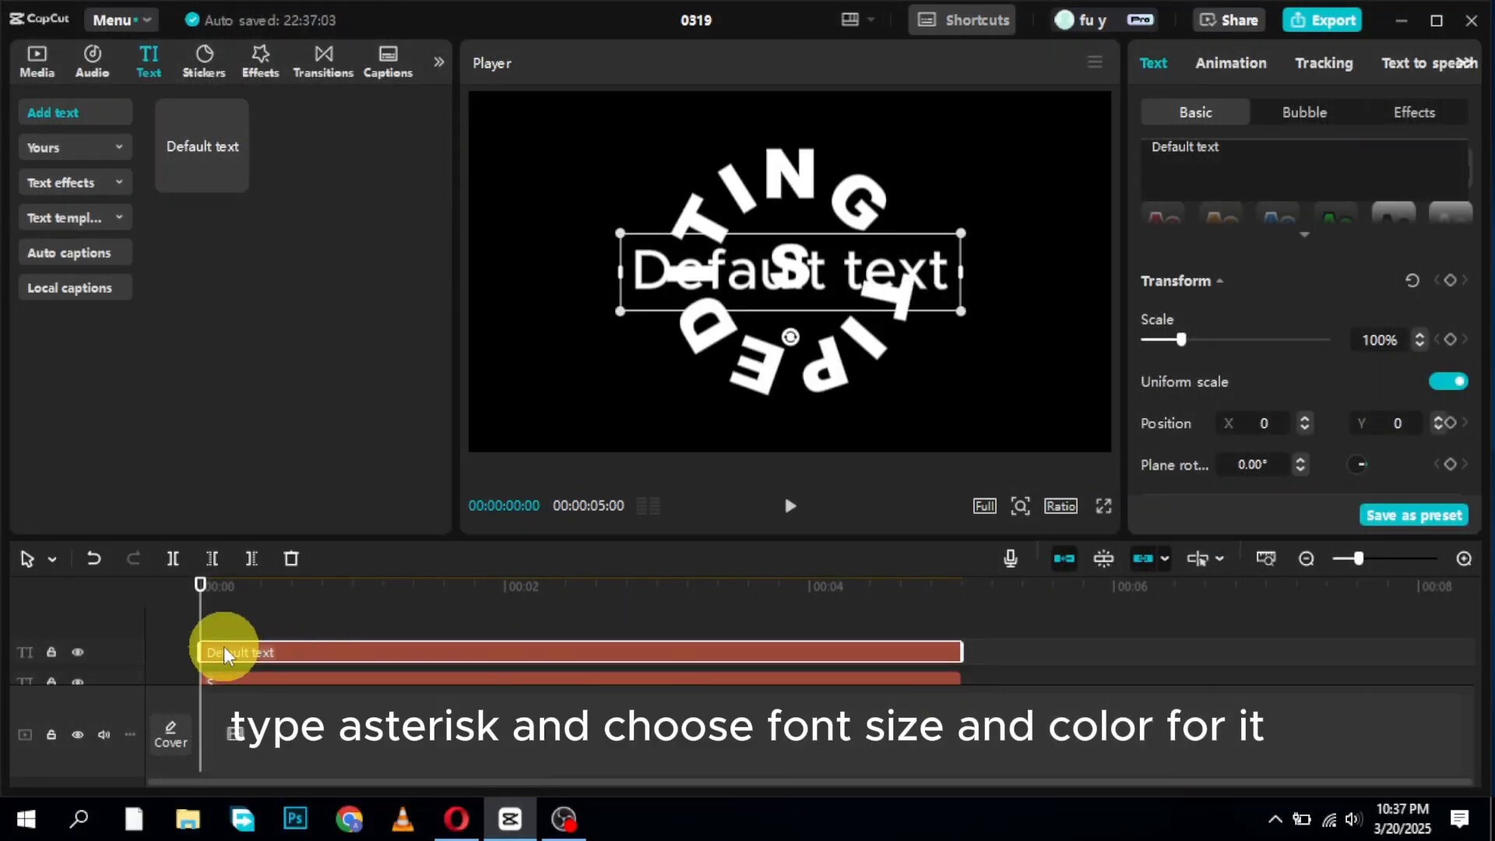
- Change the new text to an asterisk in Arial Black, color FF0000, and enlarge it to 180%
left_click(226, 652)
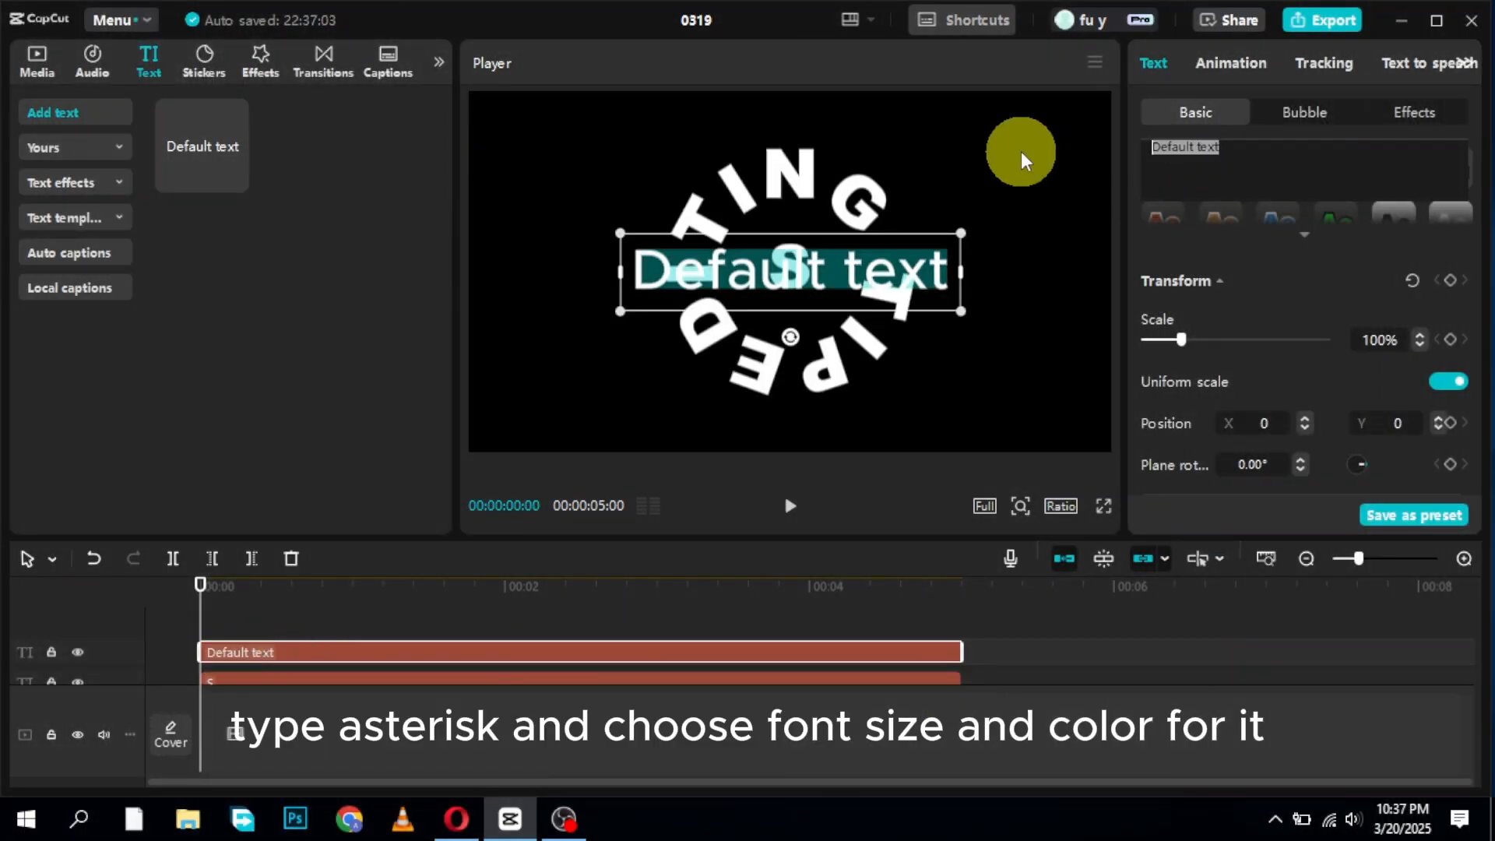
type("*")
left_click(1342, 217)
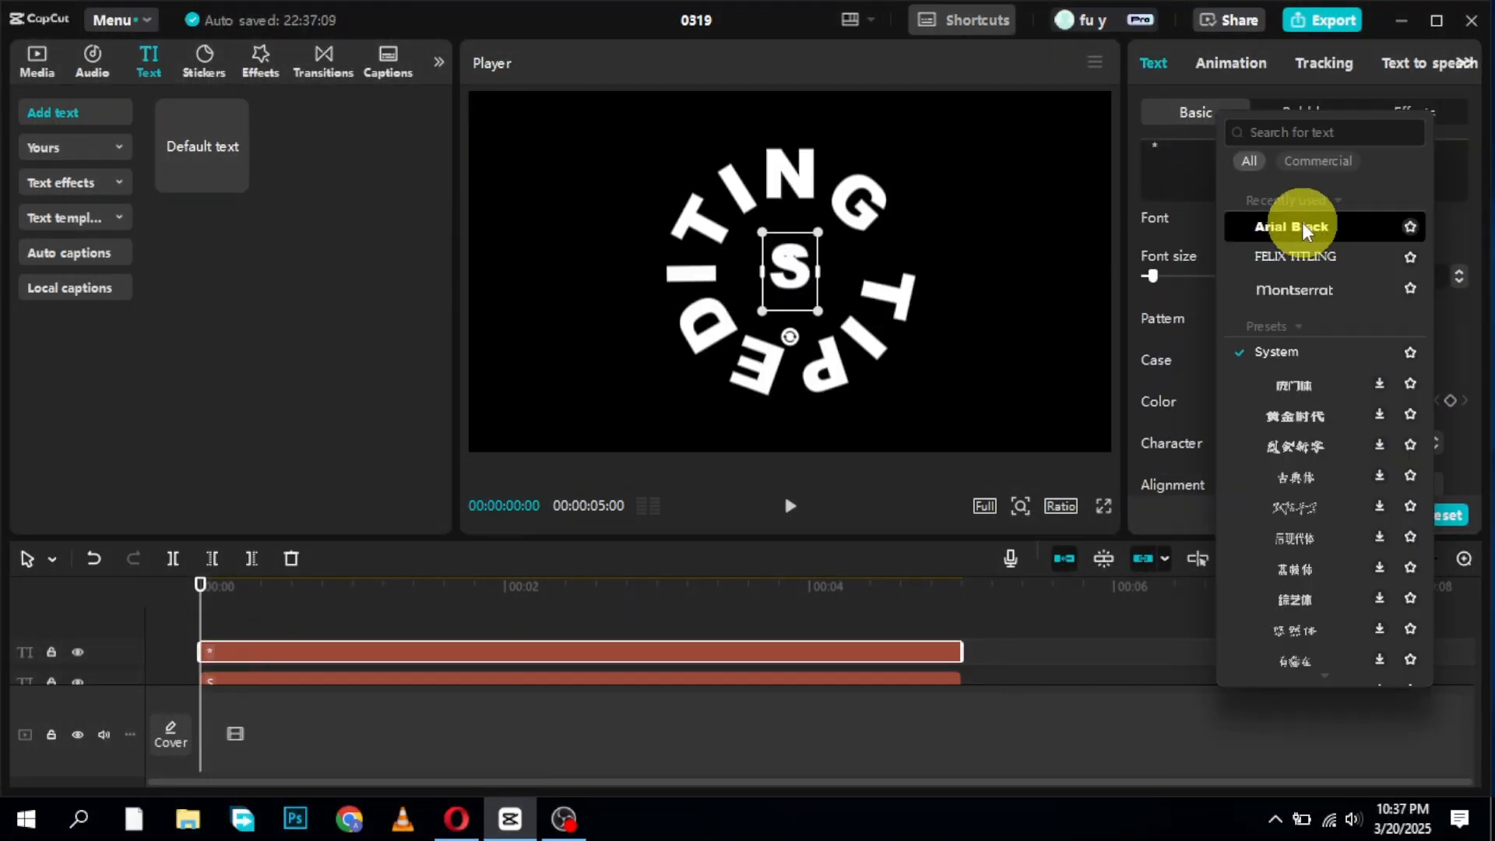
left_click(1302, 225)
left_click(1269, 420)
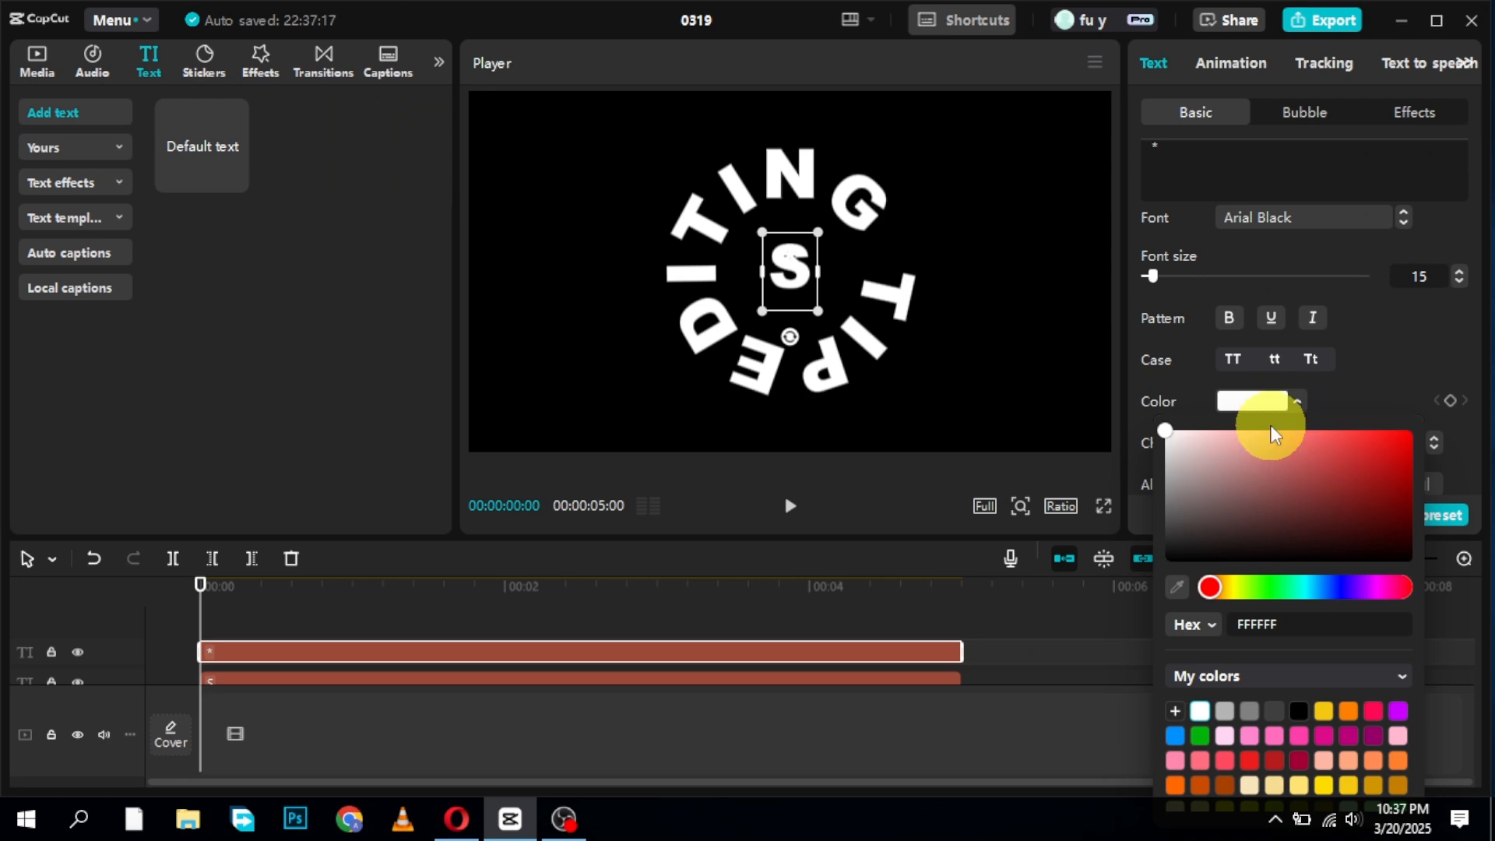
left_click(1408, 450)
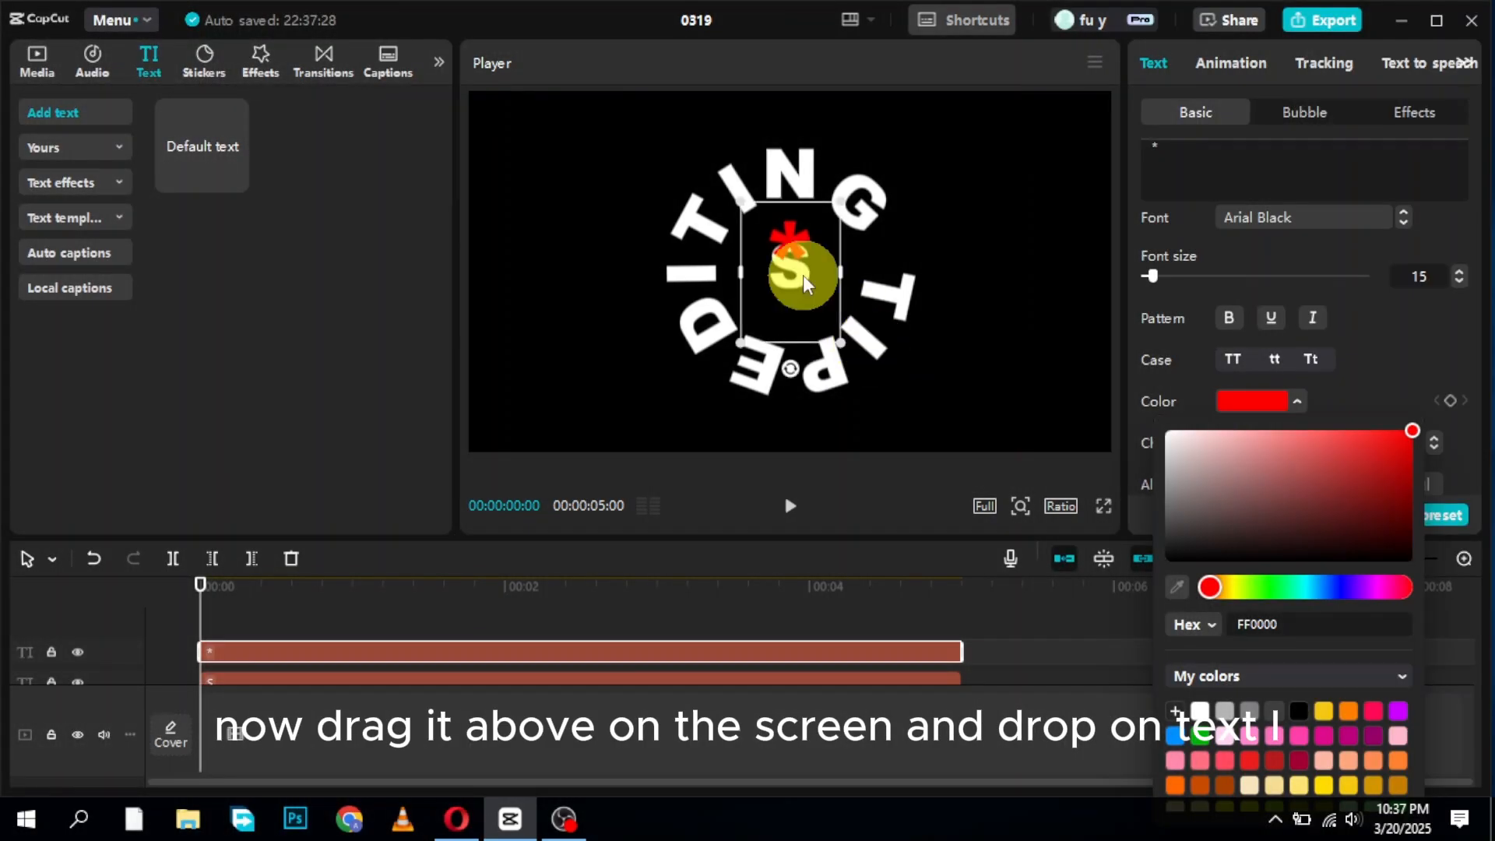
- Move the asterisk above the frame to position X 814, Y 1028 and add a transform keyframe at 00:00:00:00
left_click_drag(802, 274, 927, 121)
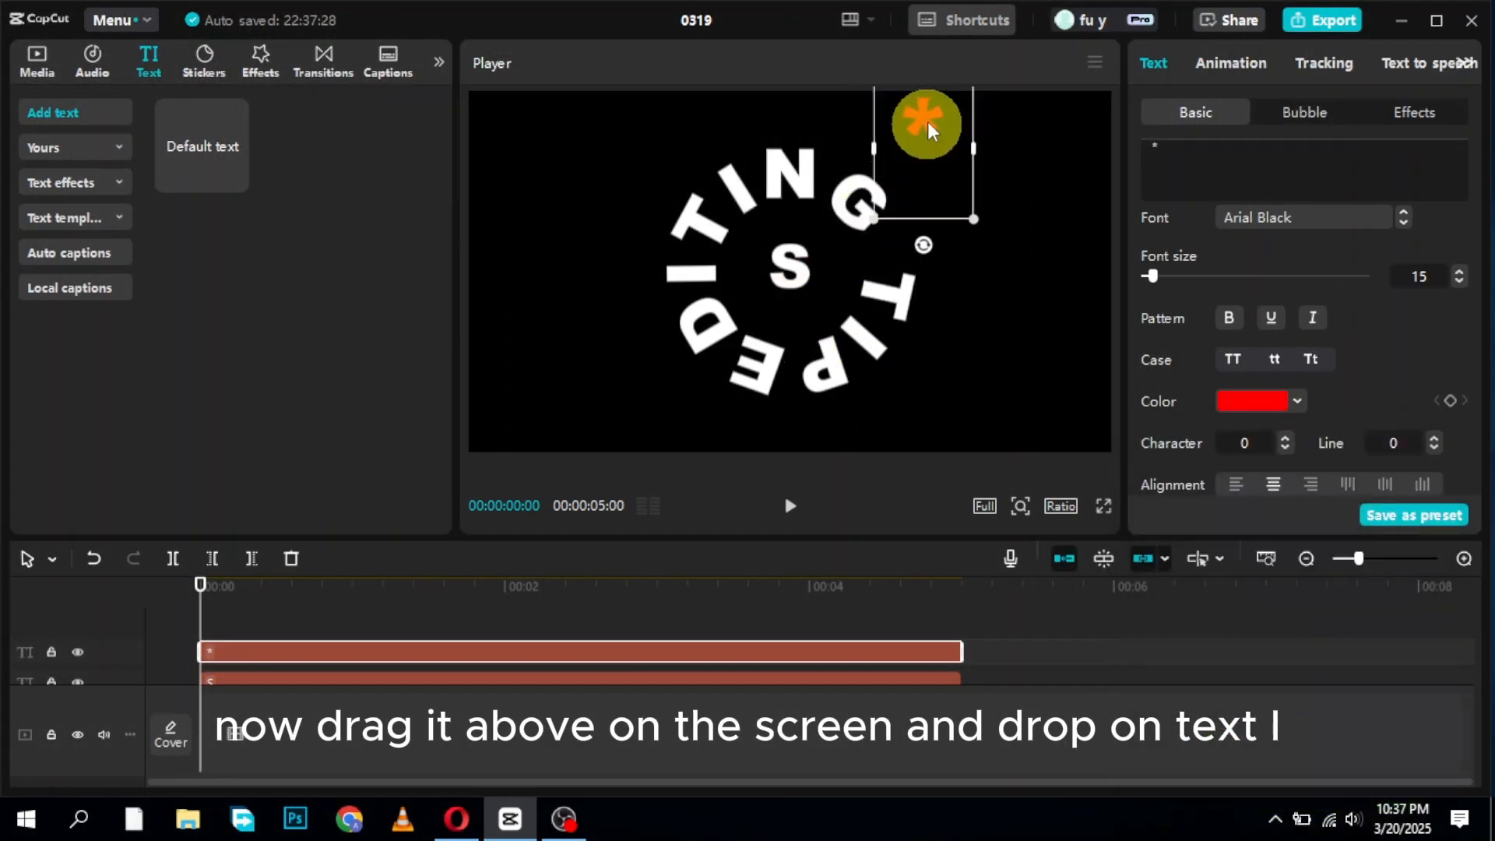
scroll(1463, 311, "down", 10)
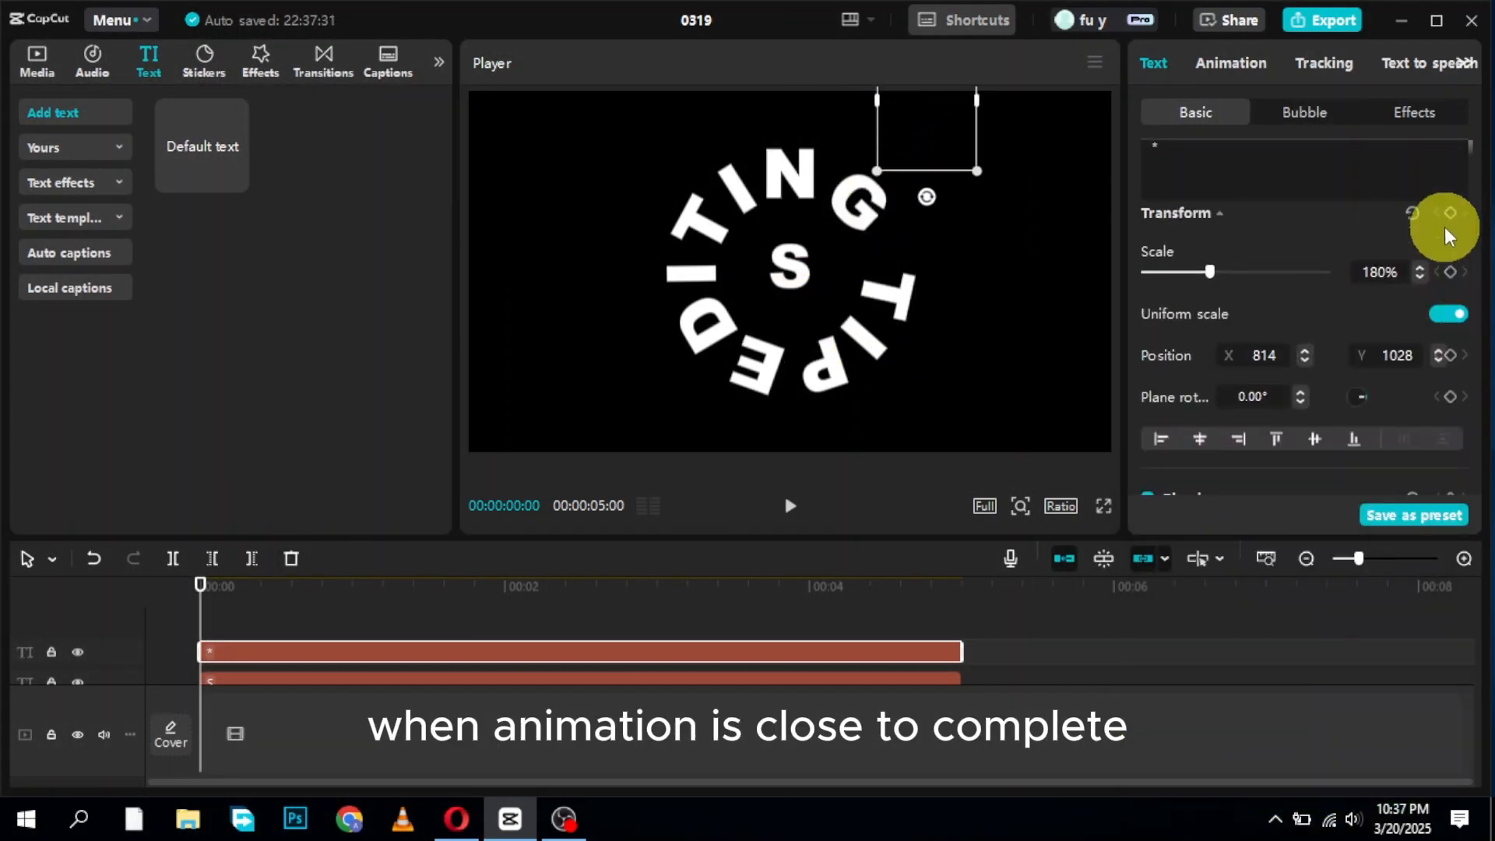
- Find the moment the S nears the end of its move and keyframe the asterisk's transform at about 00:00:04:06
key("space")
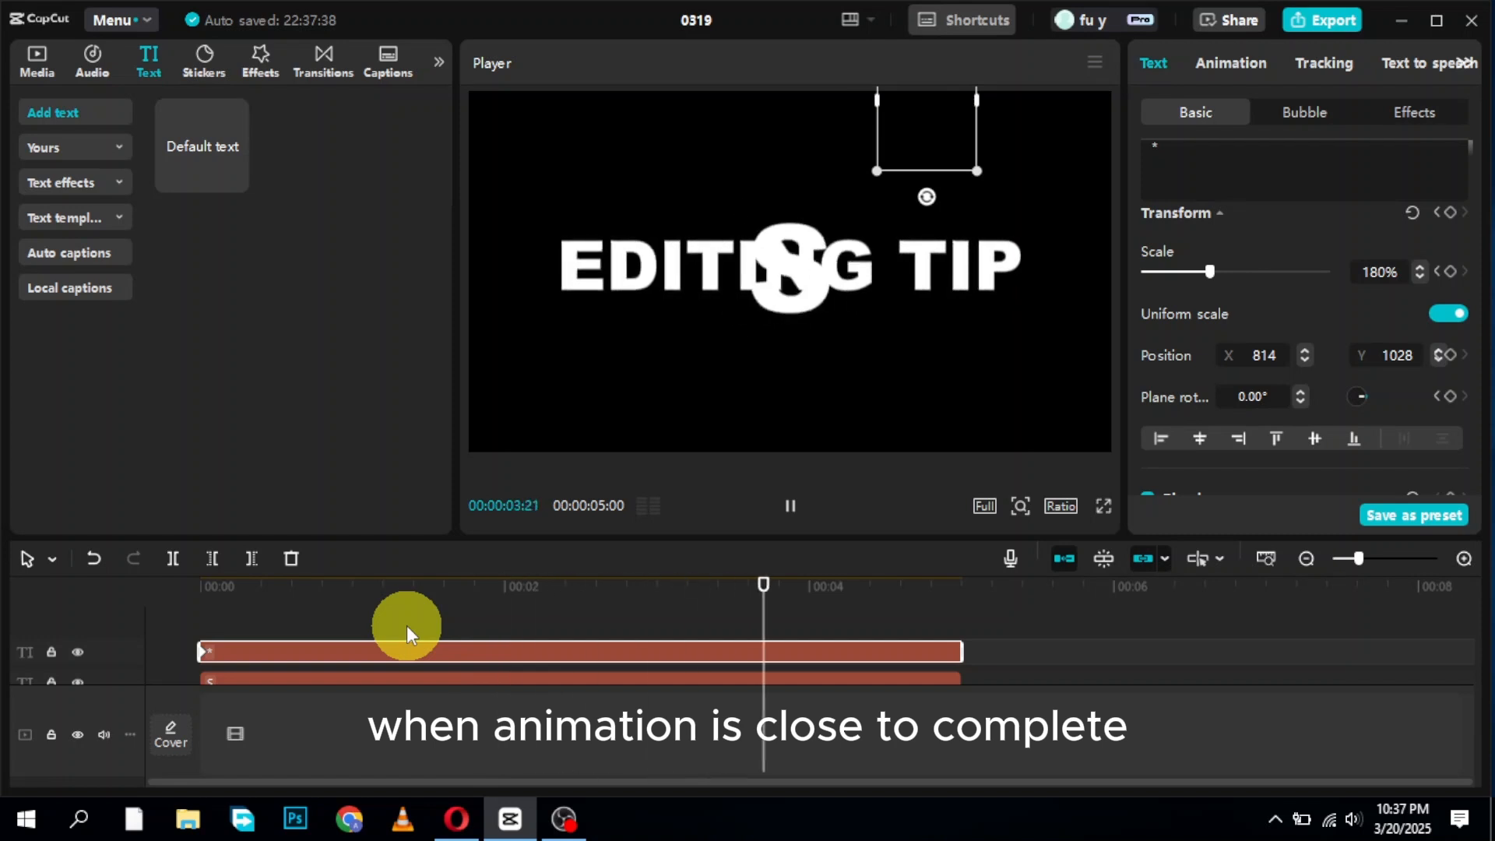
key("space")
key("Right")
key("Right")
key("Right")
key("Right")
key("Right")
key("Right")
key("Right")
key("Right")
key("Right")
key("Right")
key("Right")
key("Left")
key("Left")
key("Left")
key("Left")
key("Left")
key("Left")
key("Left")
key("Left")
key("Left")
key("Left")
key("Left")
key("Left")
key("Left")
key("Left")
key("Left")
key("Left")
key("Left")
key("Left")
key("Left")
key("Left")
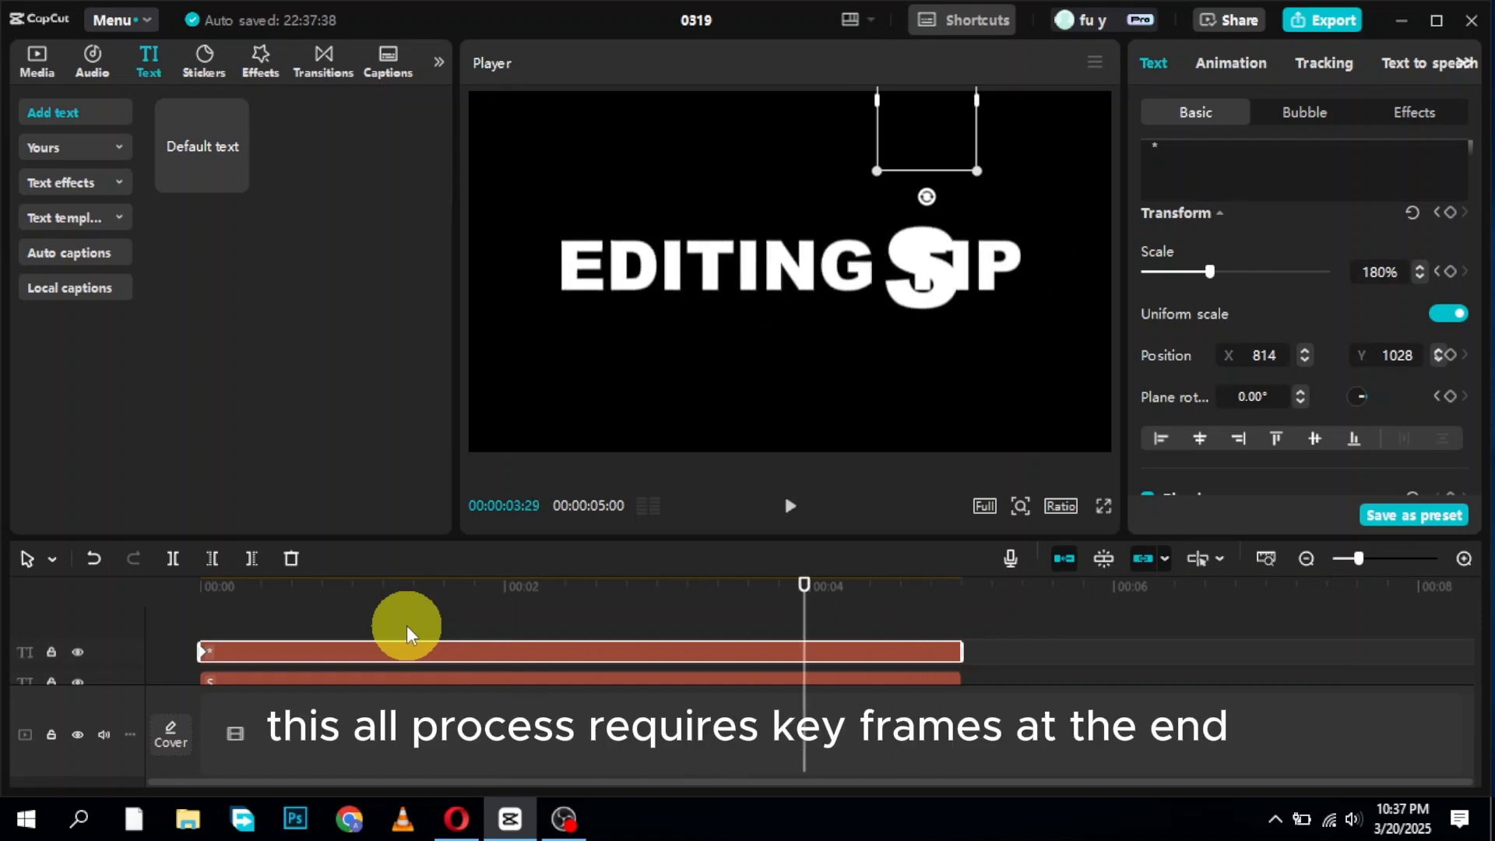
key("Right")
key("Right")
key("Right")
key("Right")
key("Right")
key("Right")
key("Right")
left_click(1450, 218)
- At 00:00:05:00, place the asterisk just above the I of "TIPS" at position X 1034, Y 131
key("space")
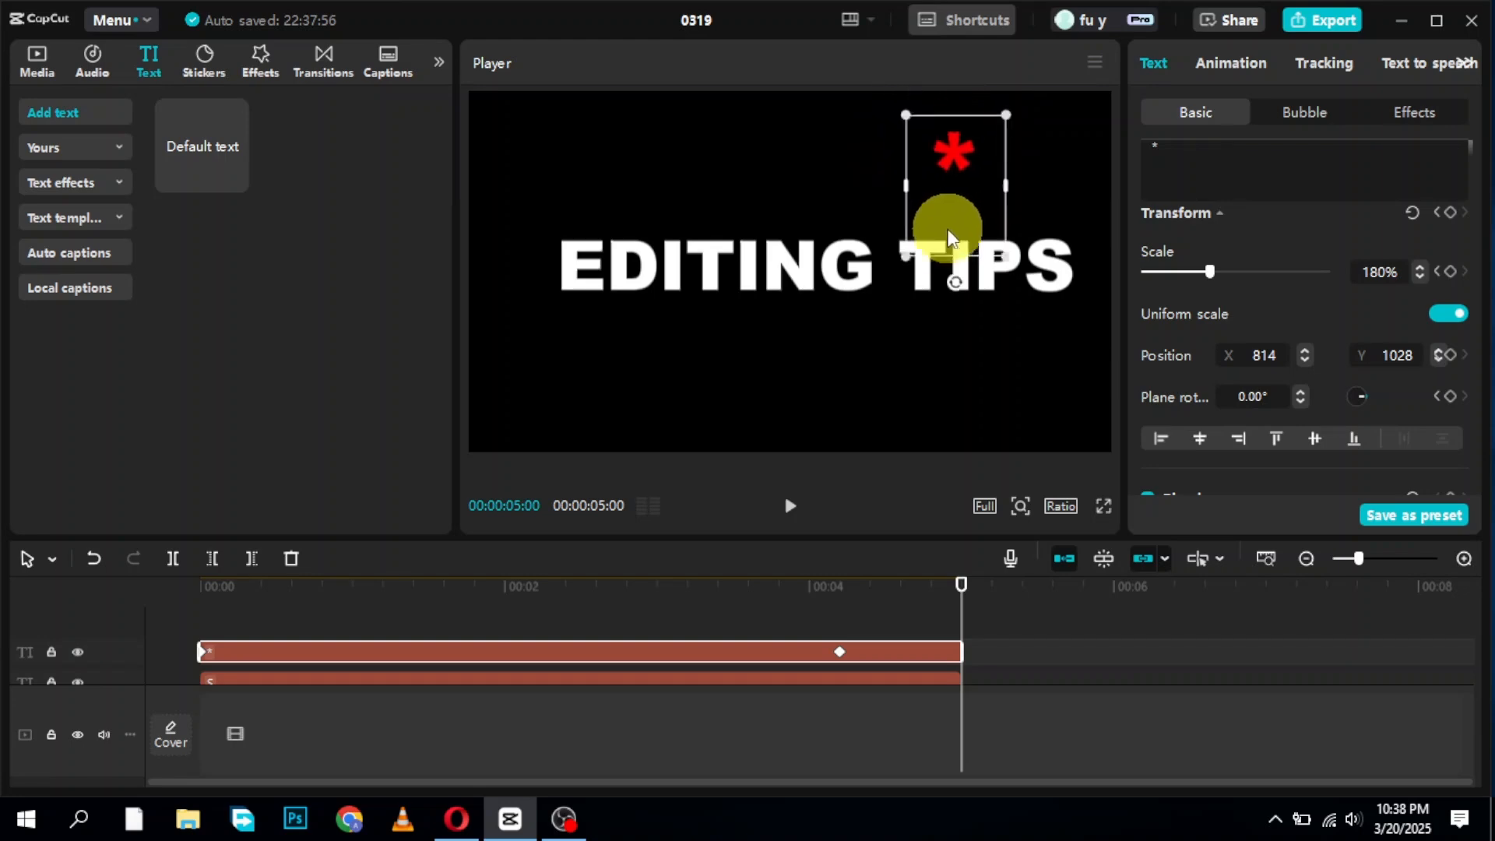
left_click_drag(948, 237, 955, 291)
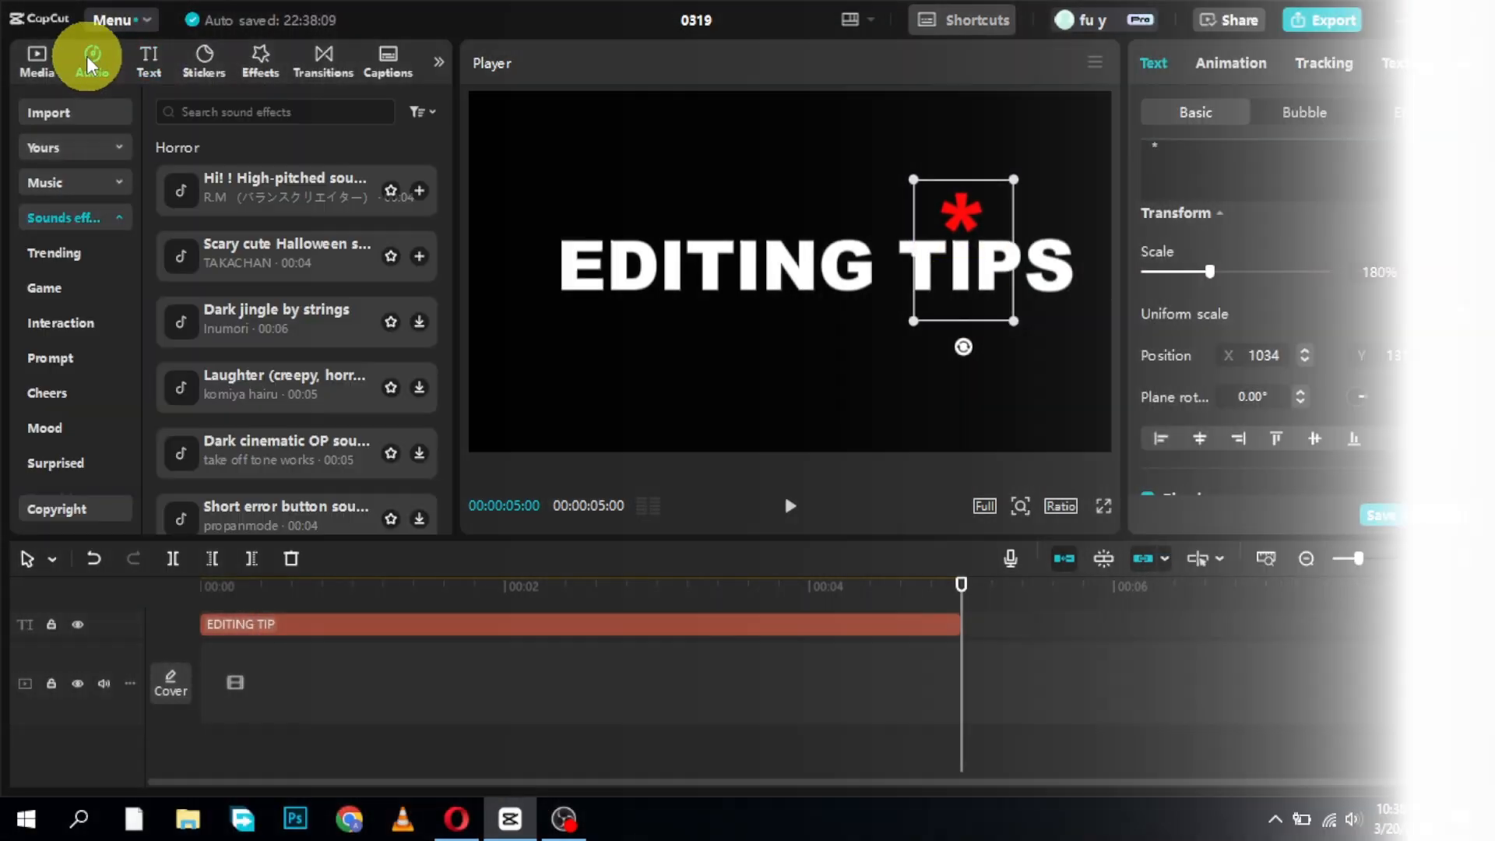
- Search the sound effects for "water drop" and preview several of the sounds
left_click(233, 112)
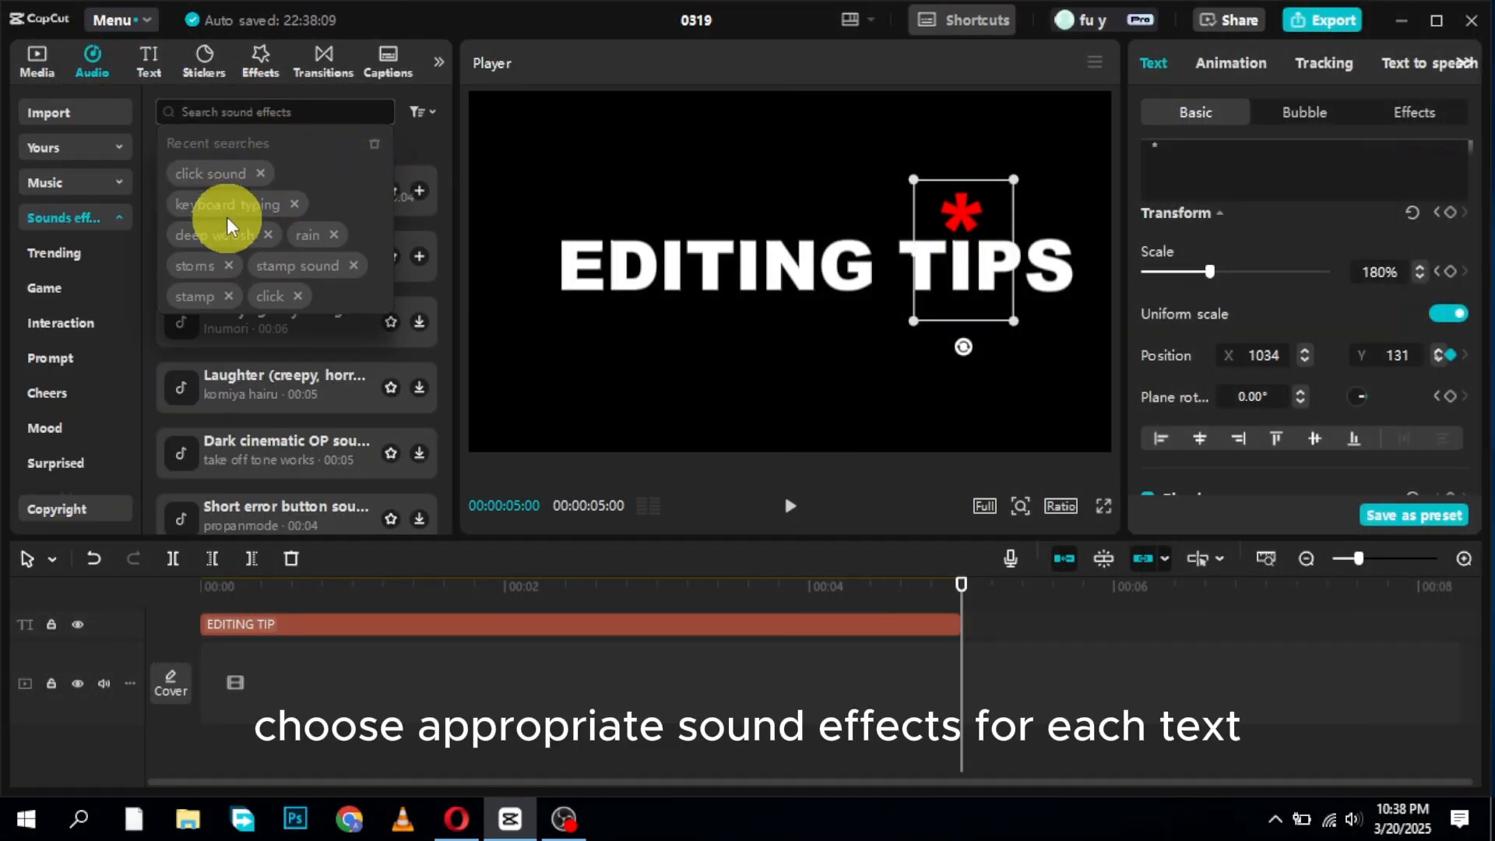
type("water drop")
key("Return")
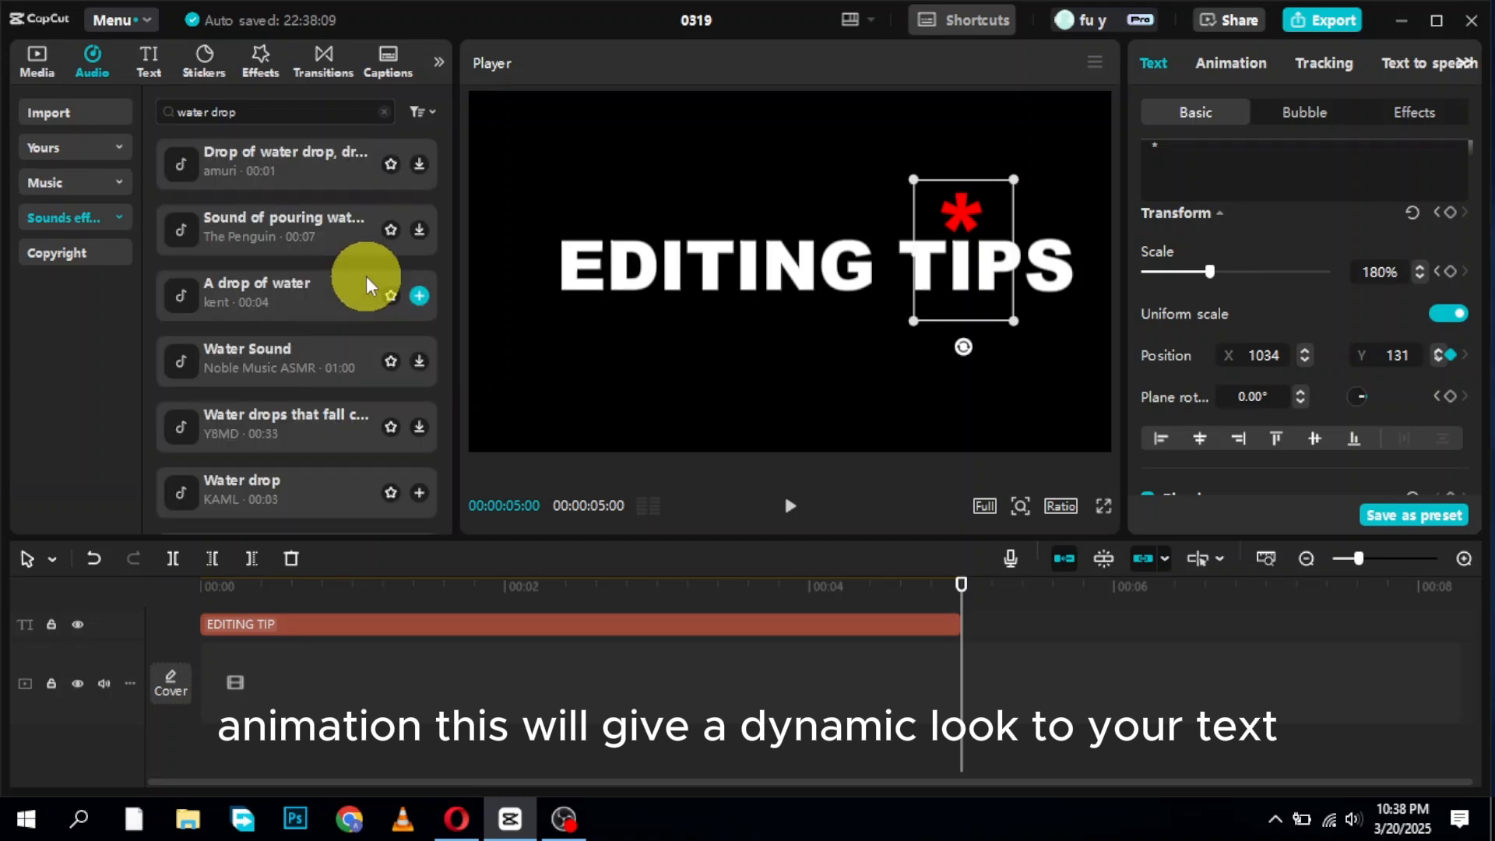
left_click(320, 298)
left_click_drag(446, 169, 451, 232)
left_click(330, 235)
left_click(259, 200)
- Place the "One drop of water" sound effect at the start of the timeline and trim it to about 3.4 seconds
left_click_drag(259, 200, 214, 743)
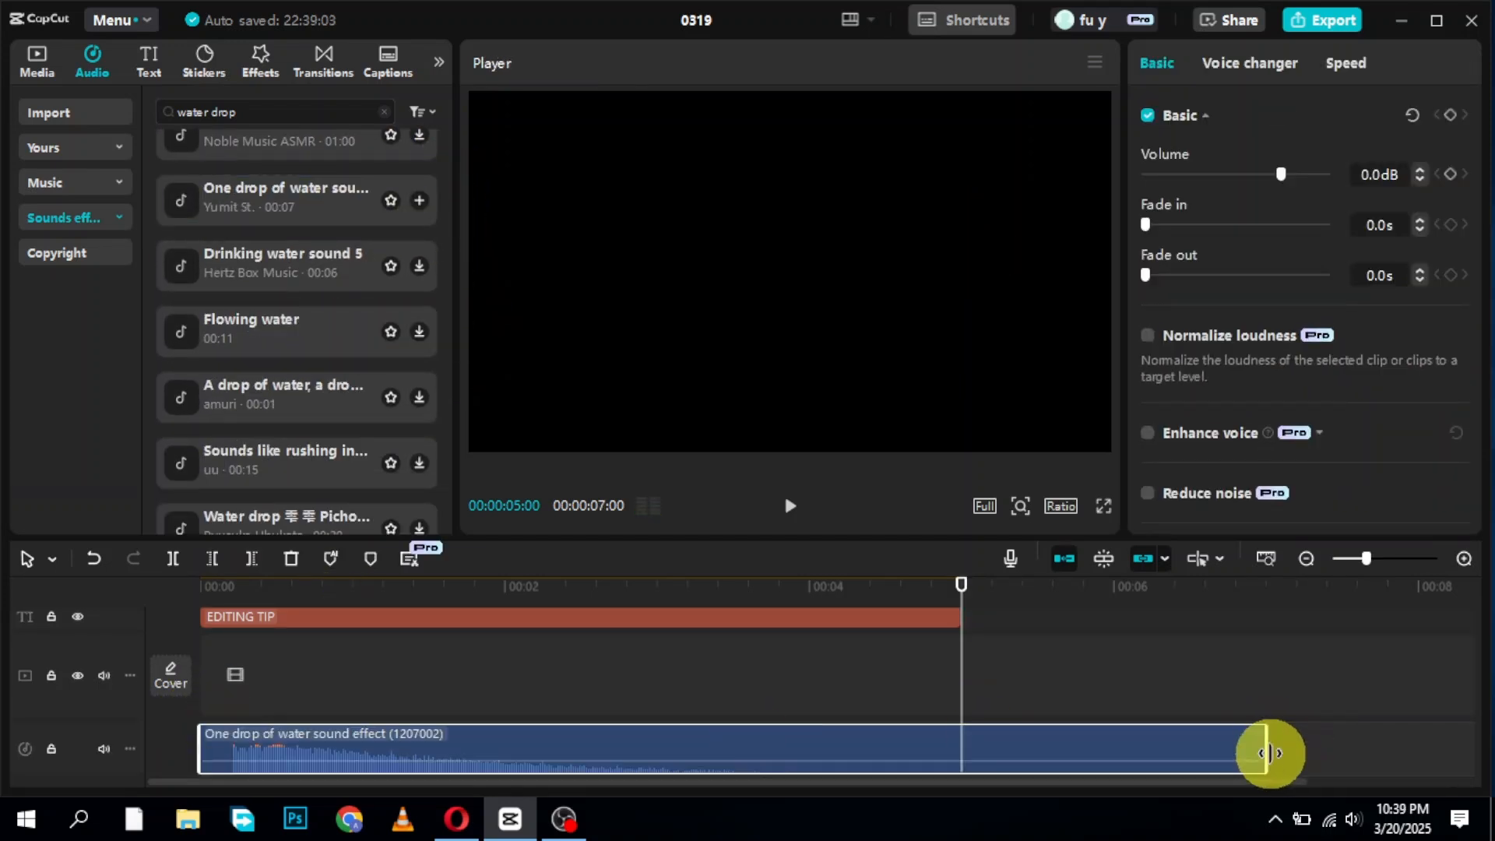
left_click_drag(1271, 753, 724, 749)
left_click_drag(1467, 712, 1467, 687)
- Search the sound effects for "deep woosh" and place "Woosh with echo" from about 3 to 4.5 seconds
left_click(383, 111)
left_click(280, 126)
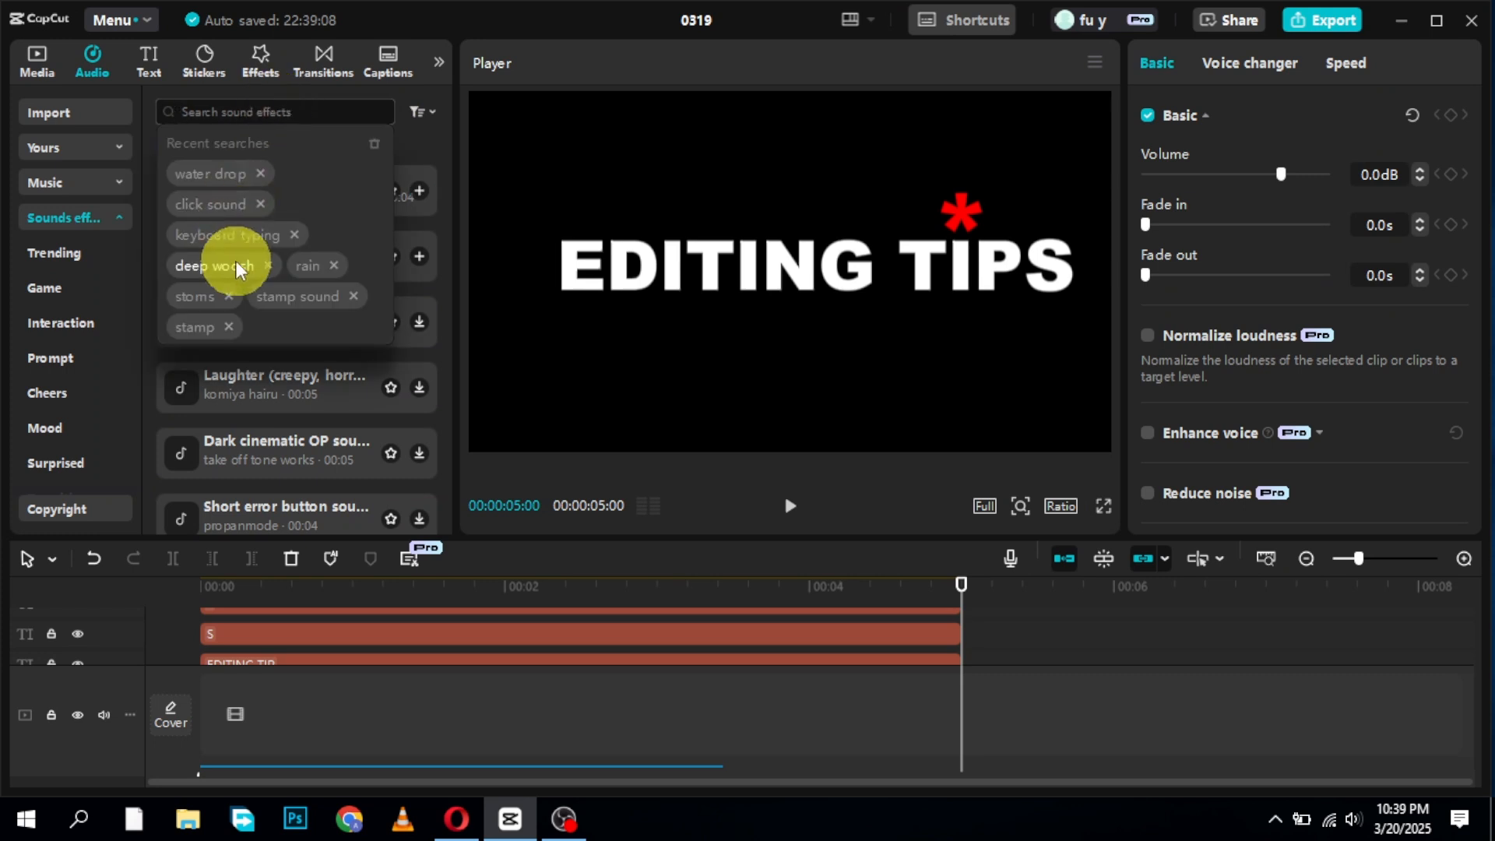
left_click(236, 260)
left_click_drag(338, 209, 774, 767)
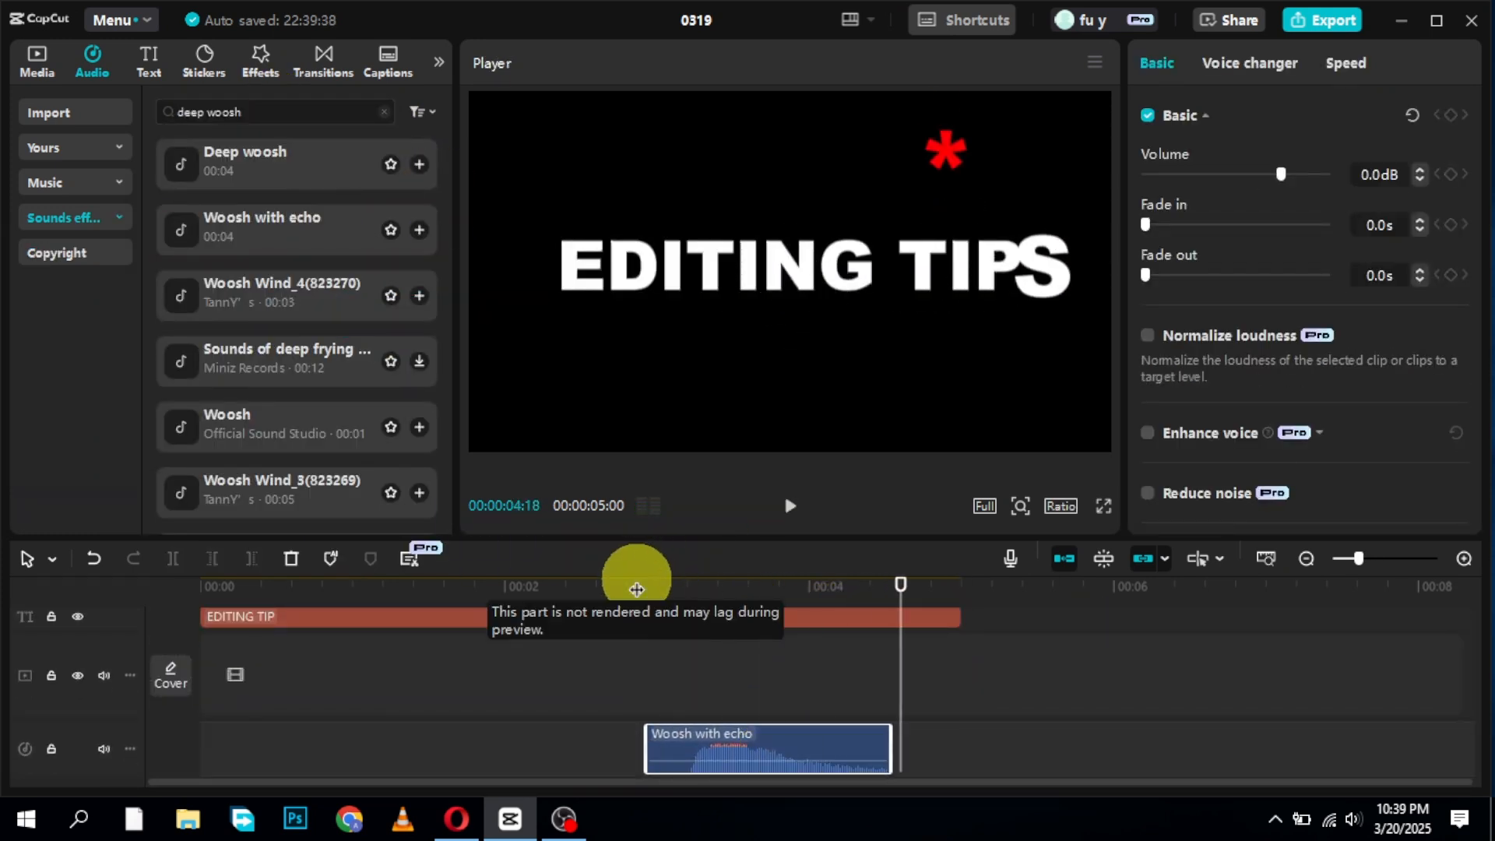
- Search for "click sound" and place the camera shutter click directly after the woosh on the audio track
left_click(384, 112)
left_click(246, 202)
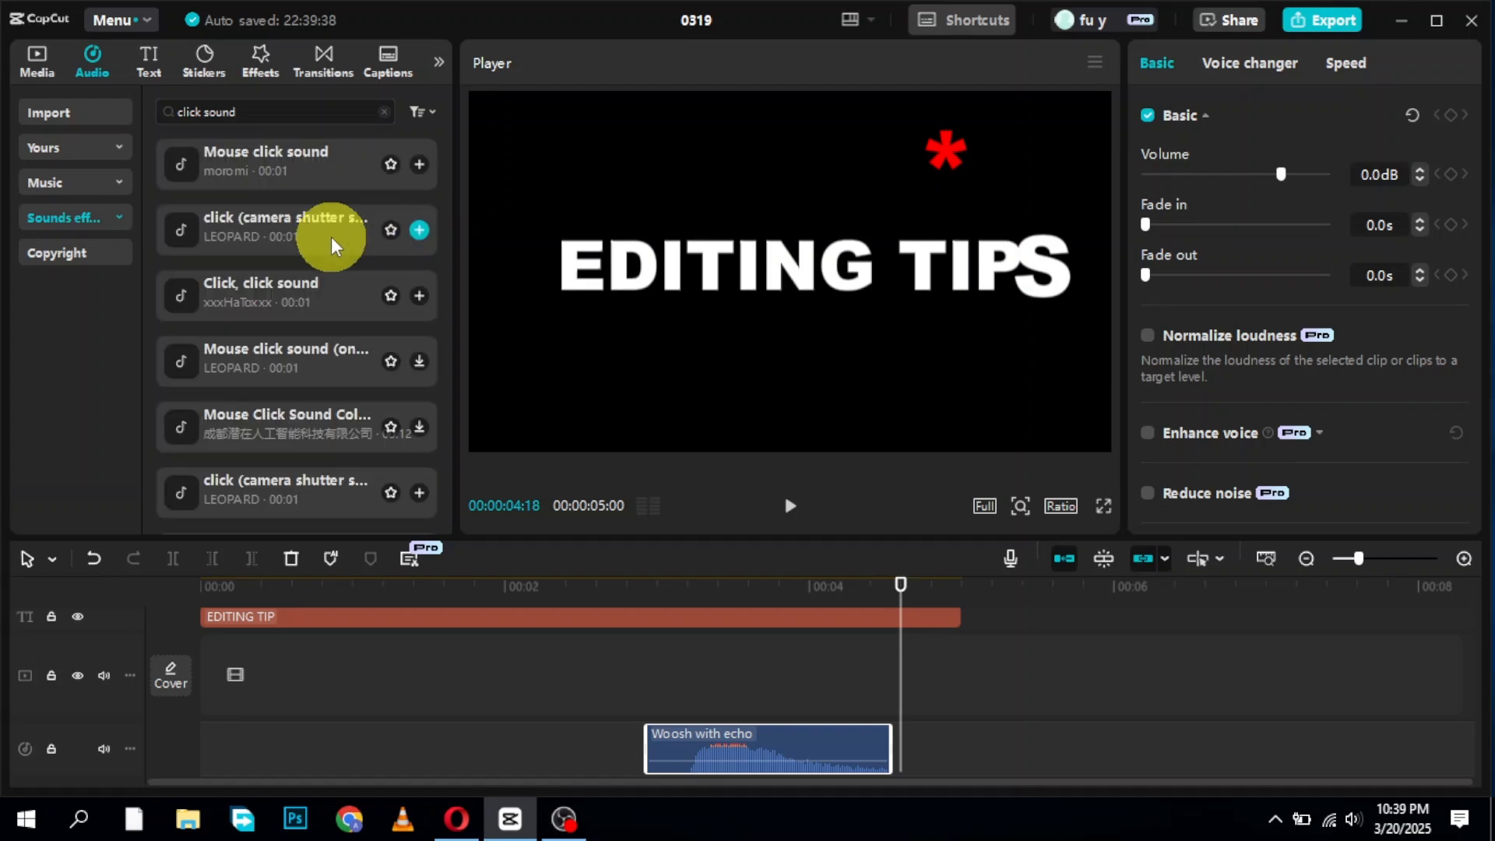
left_click_drag(330, 236, 903, 743)
- Play back the finished animation with its sounds and open the export settings
key("space")
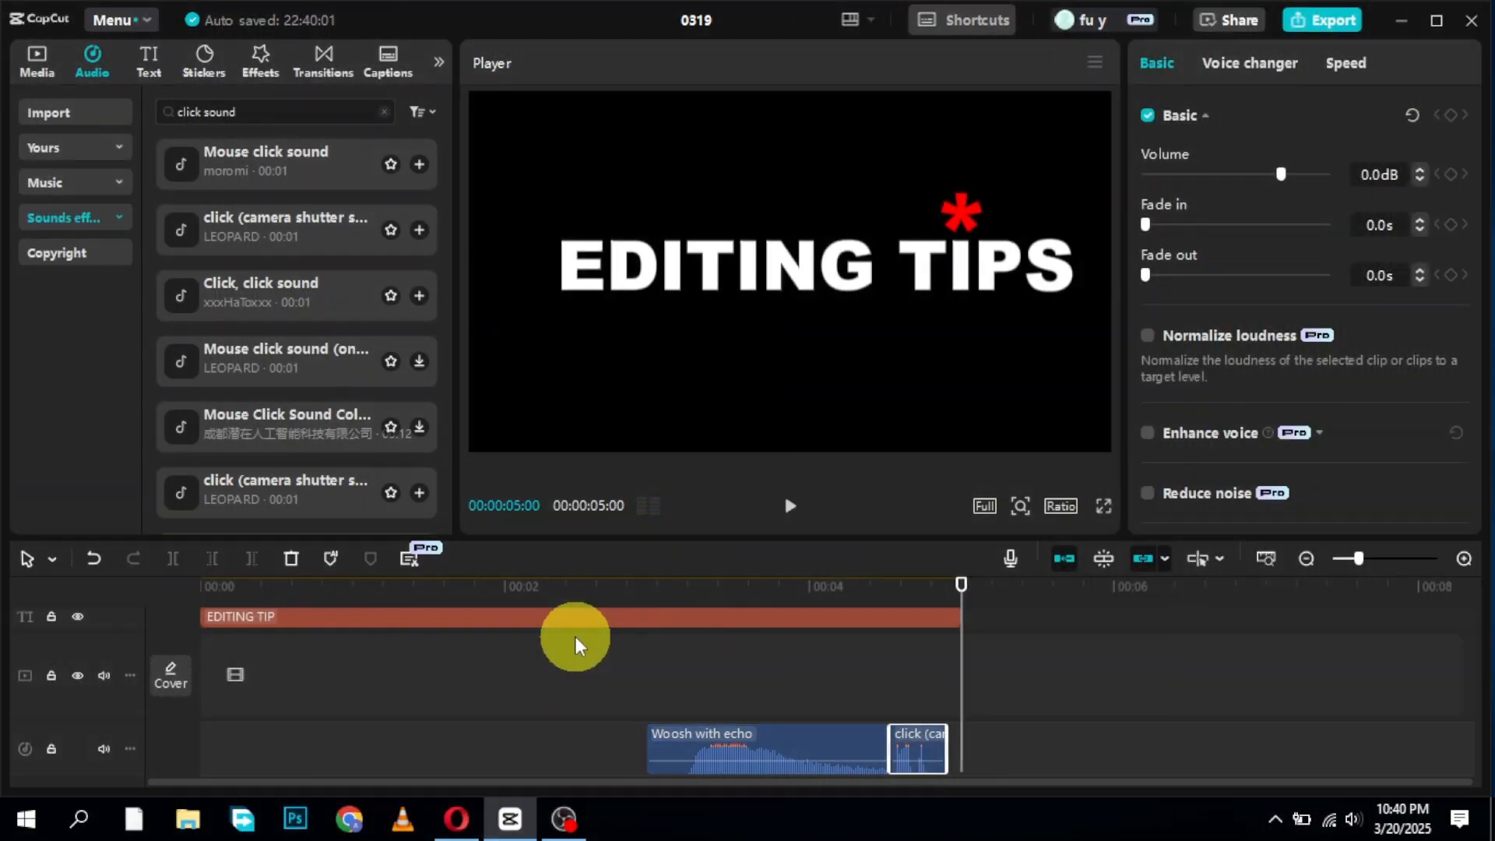
key("space")
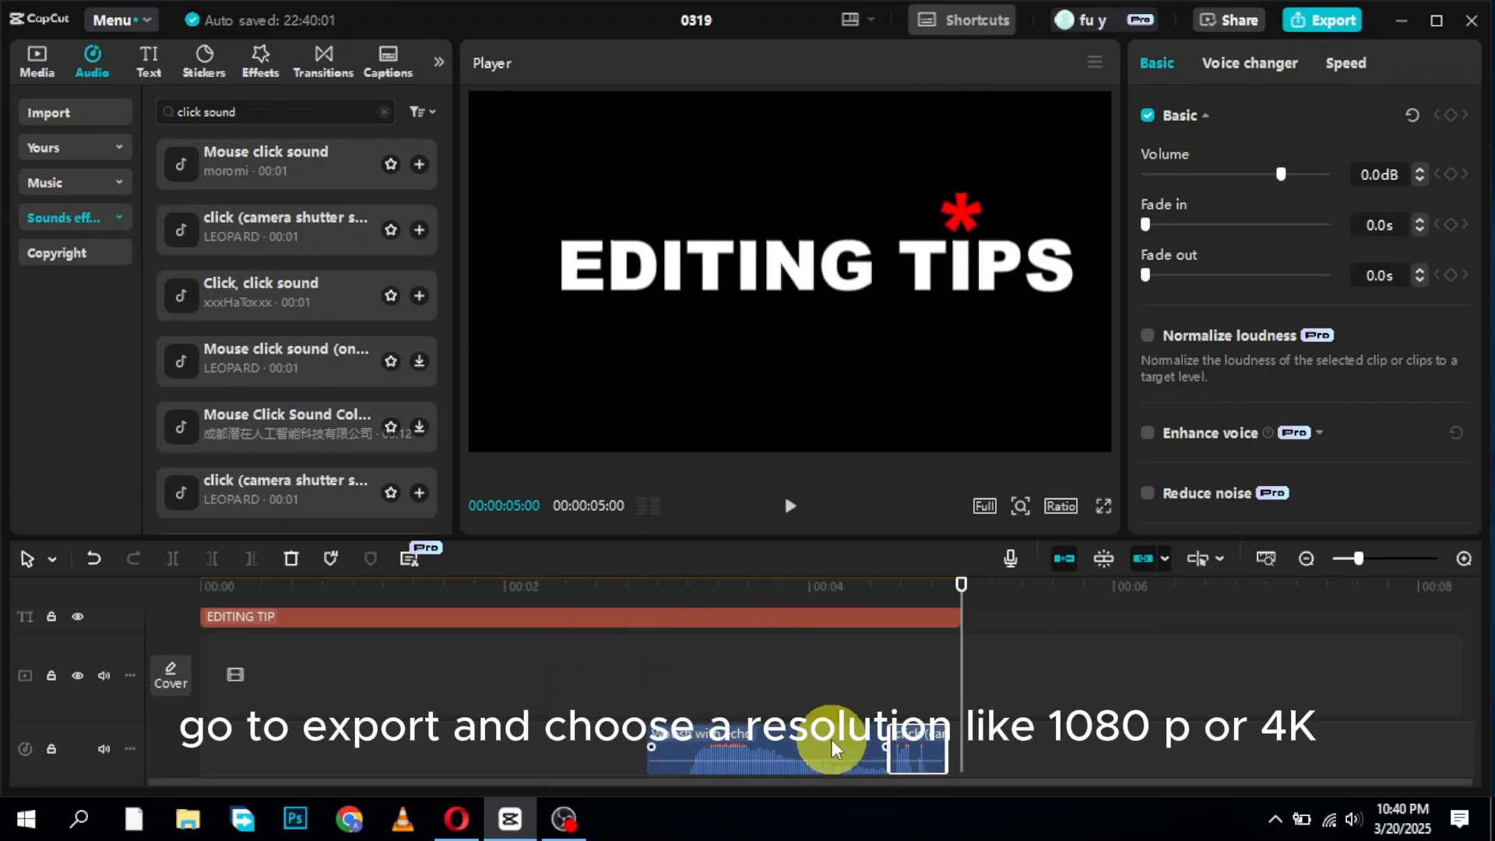
left_click(1321, 21)
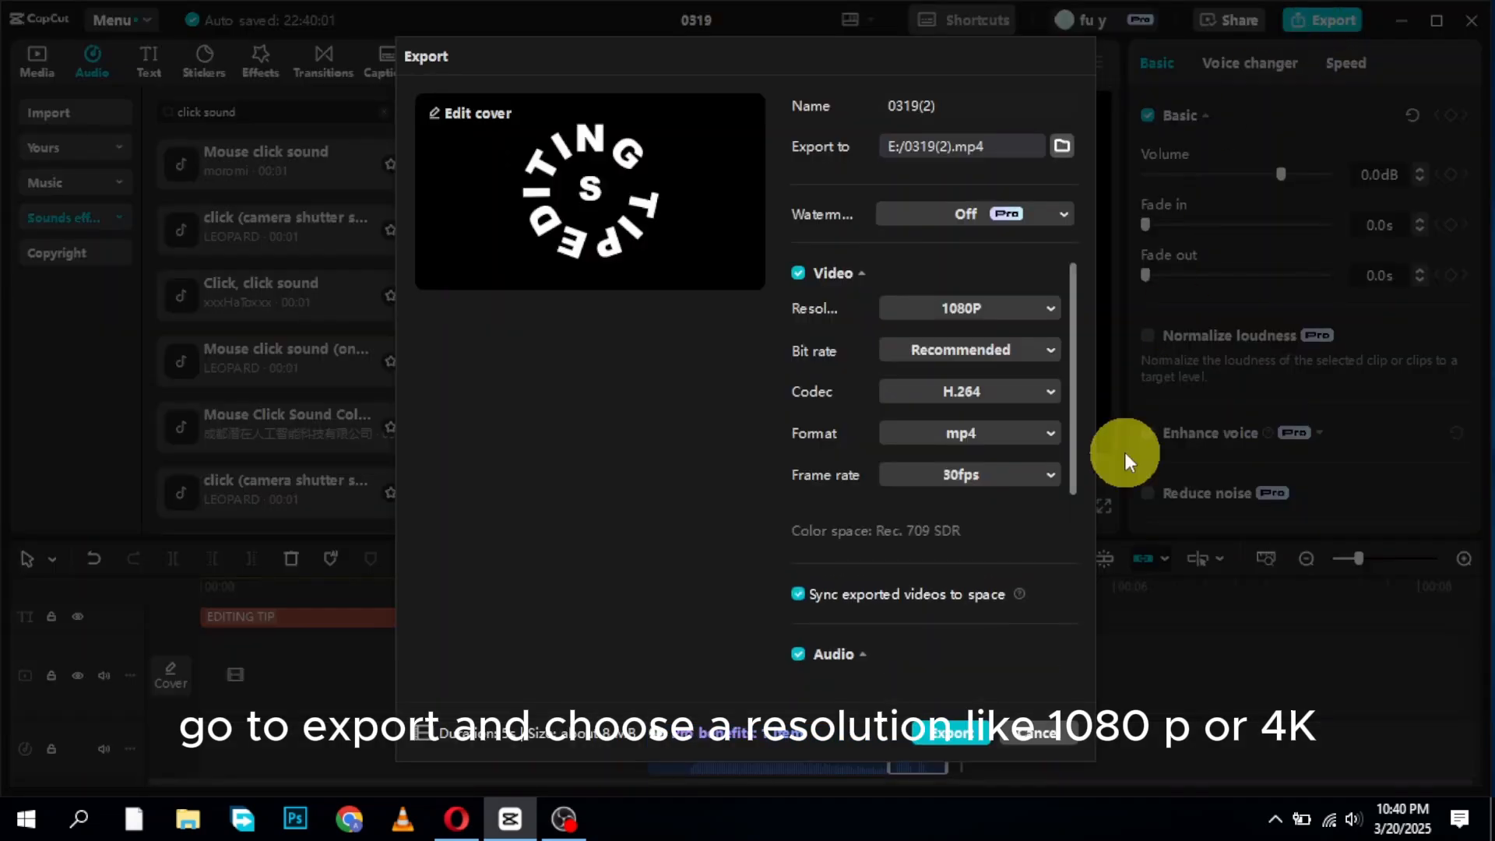